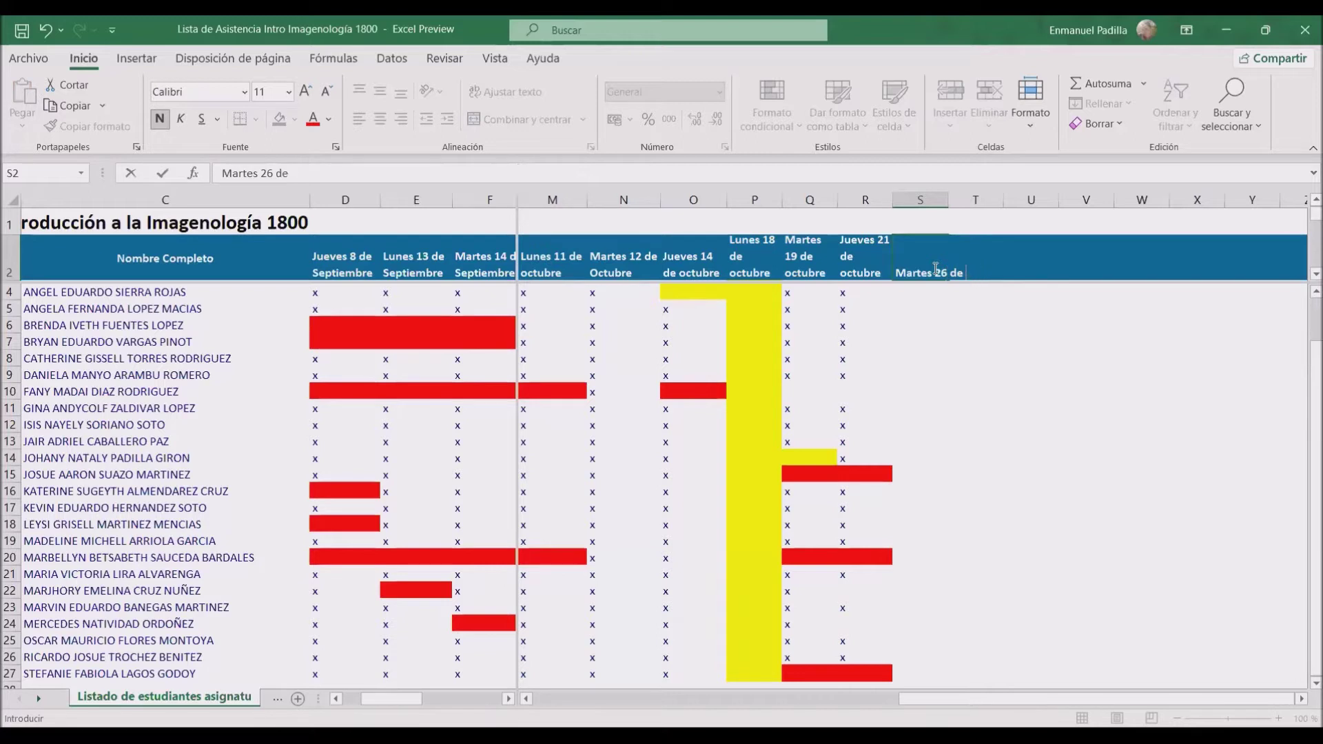
Complete the date heading in S2 as "Martes 26 de octubre" and wrap its text within the cell.
type("bre")
key("ctrl+Return")
scroll(933, 268, "up", 1)
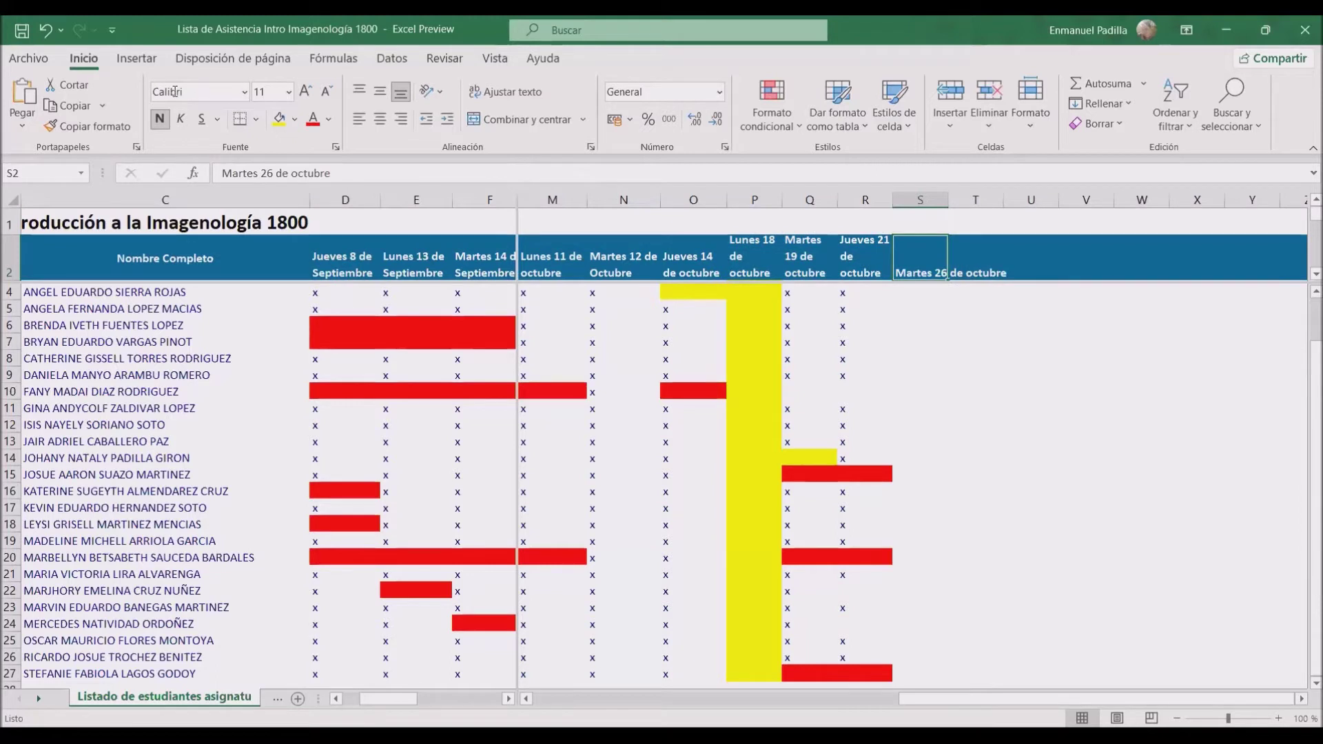
left_click(490, 92)
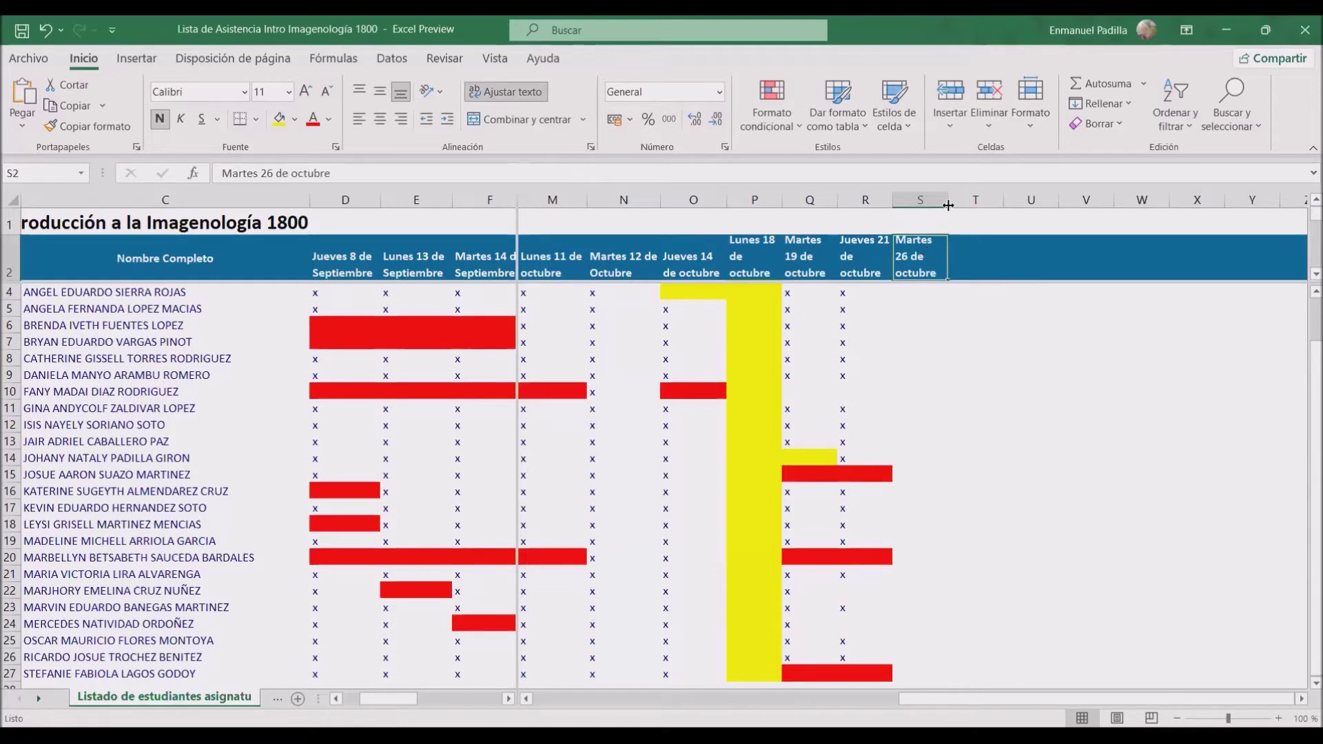
Widen column S so the Martes 26 de octubre heading fits on two lines.
double_click(949, 204)
left_click_drag(948, 205, 964, 207)
left_click(932, 292)
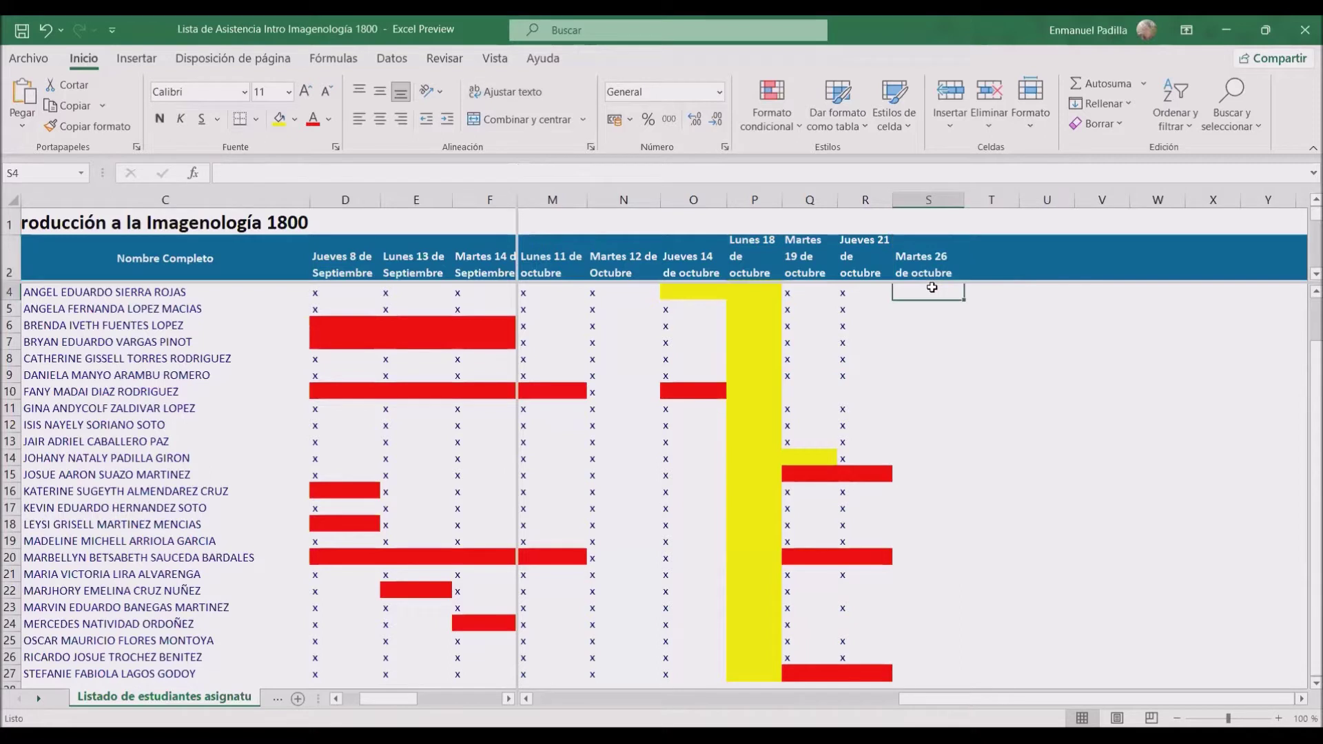
key("Up")
key("Up")
key("Down")
key("Down")
key("Down")
key("Down")
key("Down")
key("Down")
key("Up")
key("Up")
key("Up")
key("Up")
key("Up")
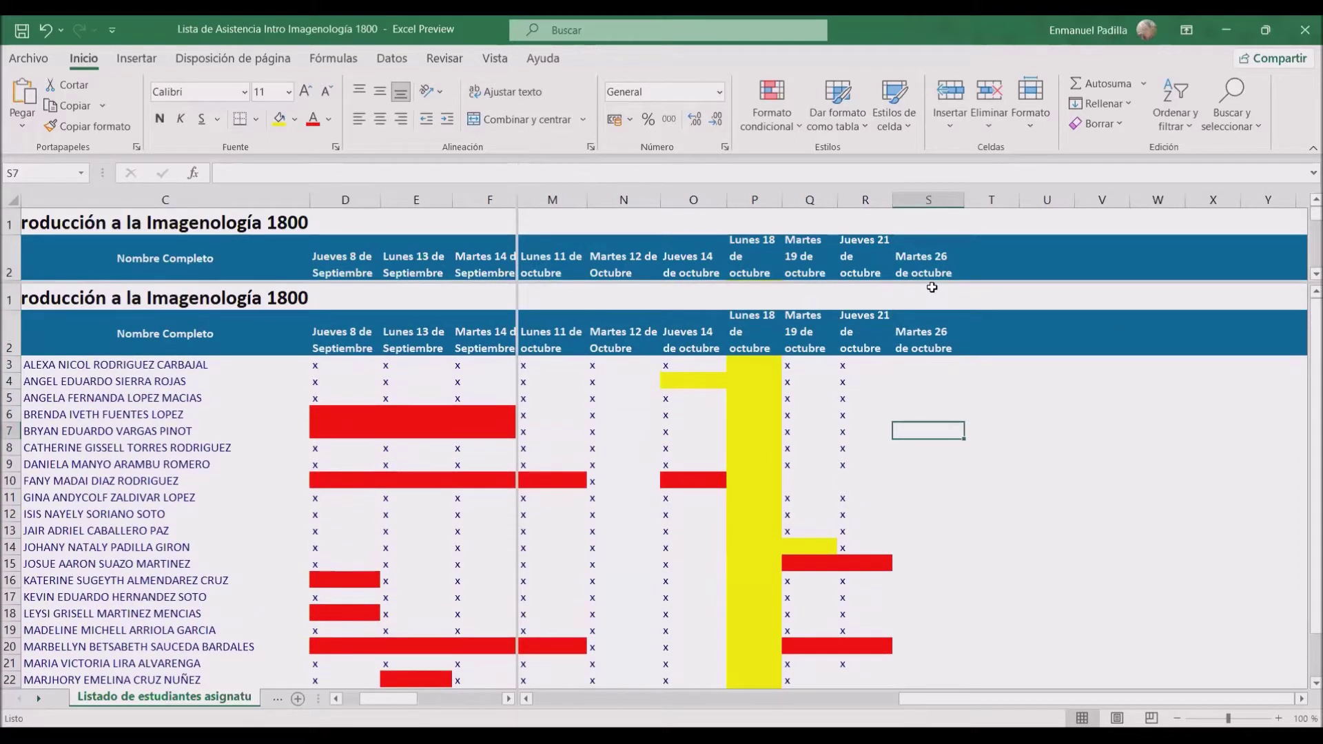
key("Down")
key("Down")
key("Up")
key("Up")
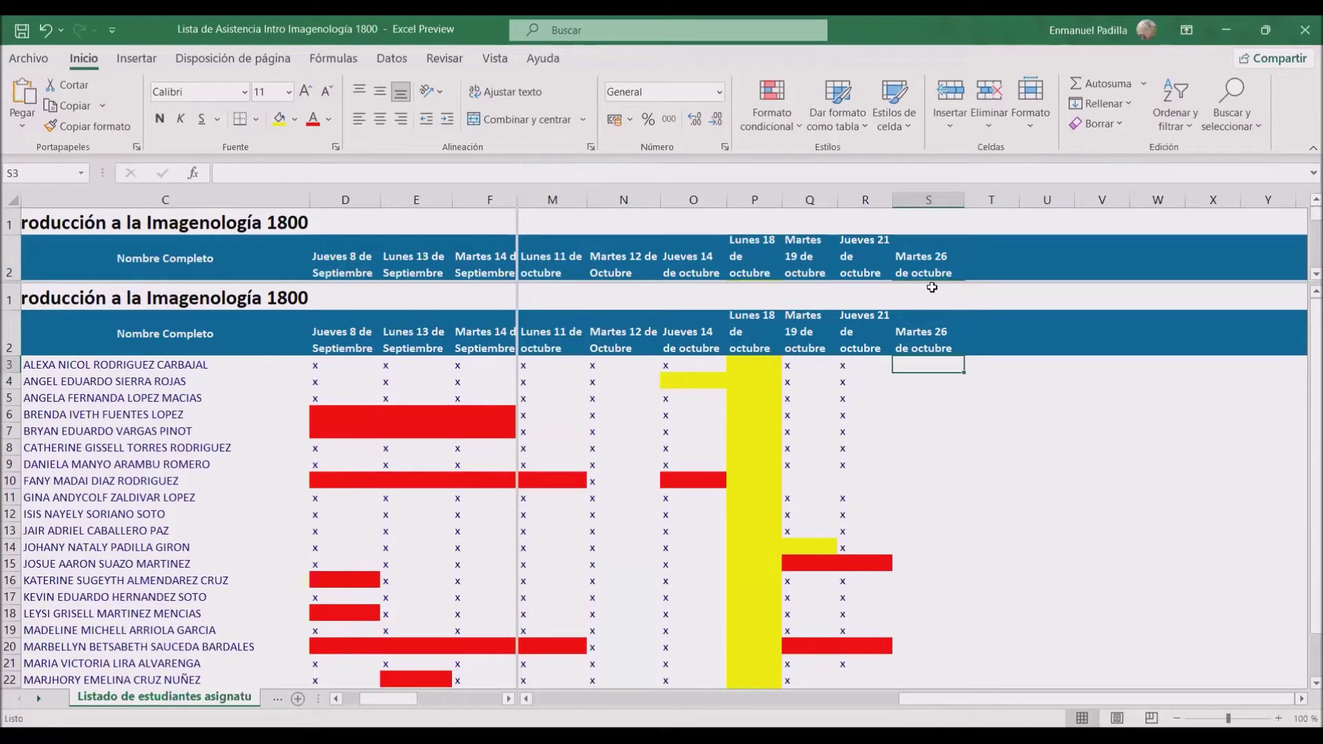
key("Down")
key("Down")
key("Up")
key("Up")
key("Down")
key("Down")
key("Down")
key("Down")
key("Down")
key("Up")
key("Up")
key("Up")
key("Up")
key("Up")
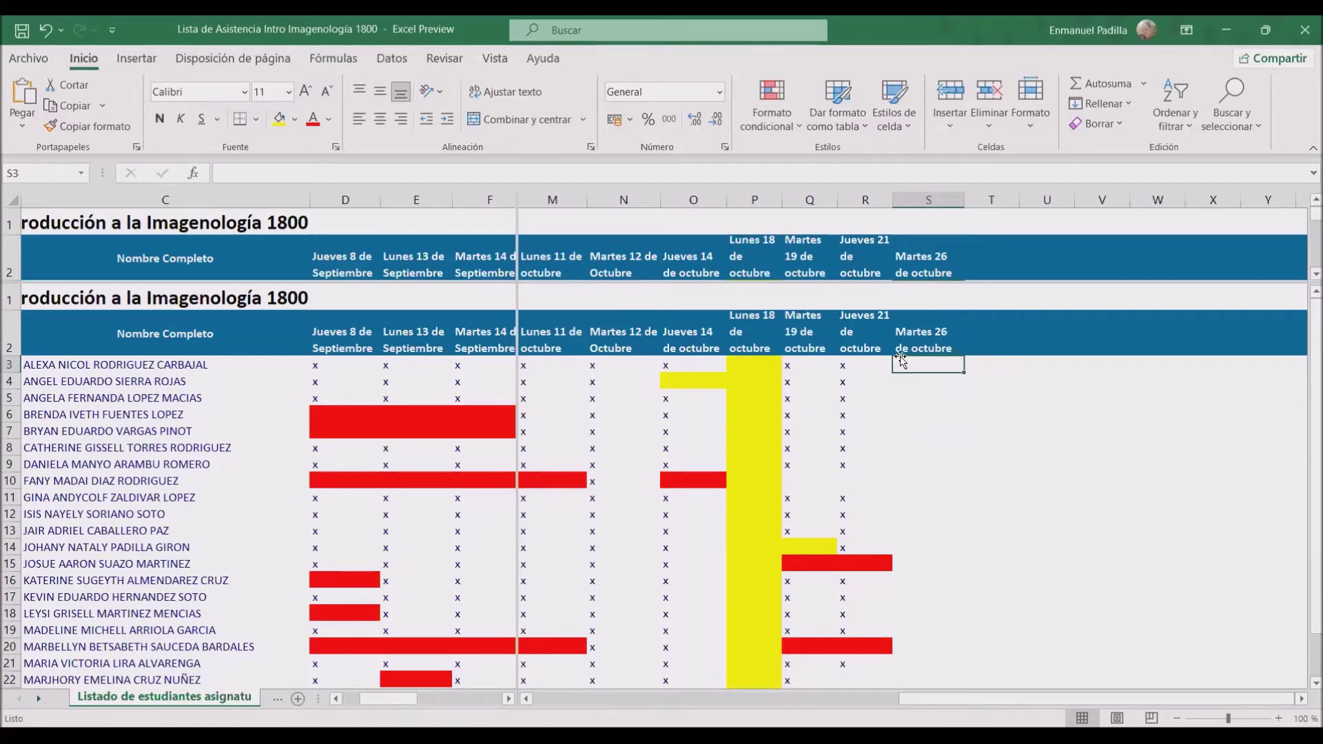
Mark attendance with x for Martes 26 de octubre in S3 and S5 through S9, leaving S4 blank.
type("x")
key("Return")
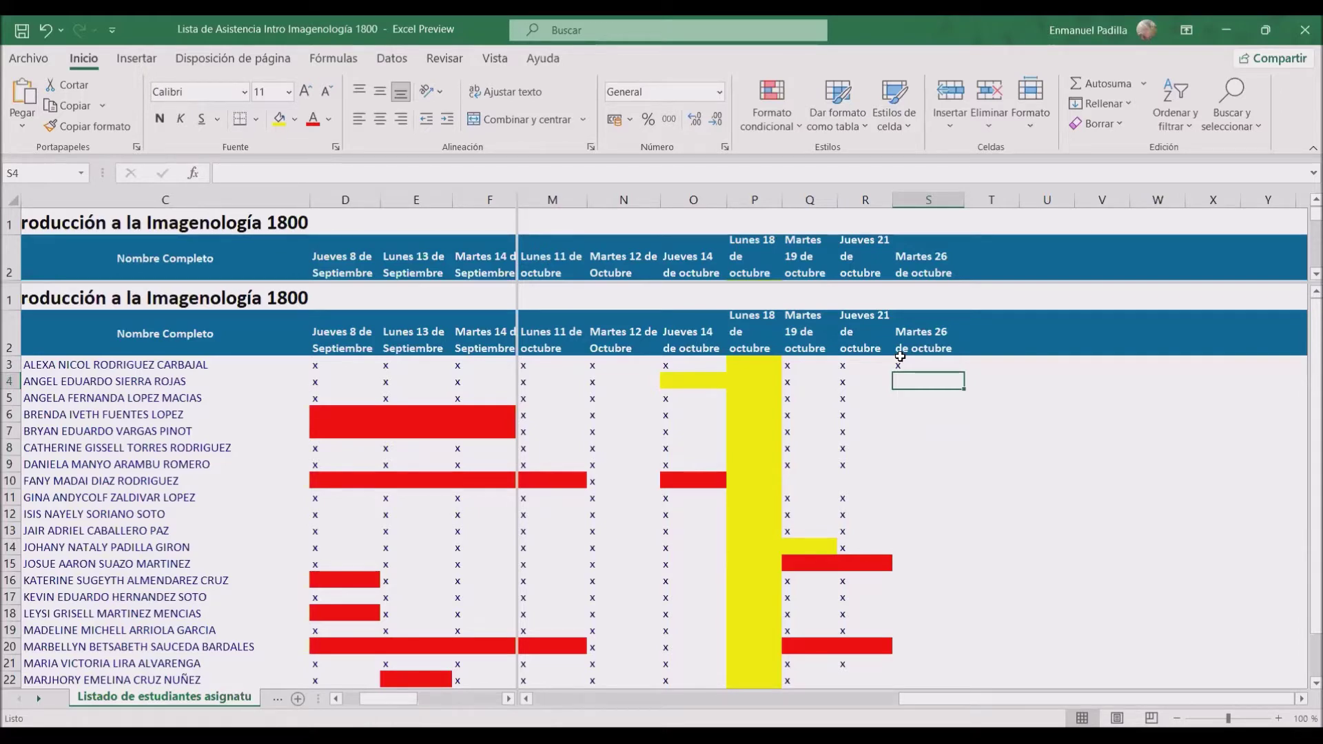
key("Down")
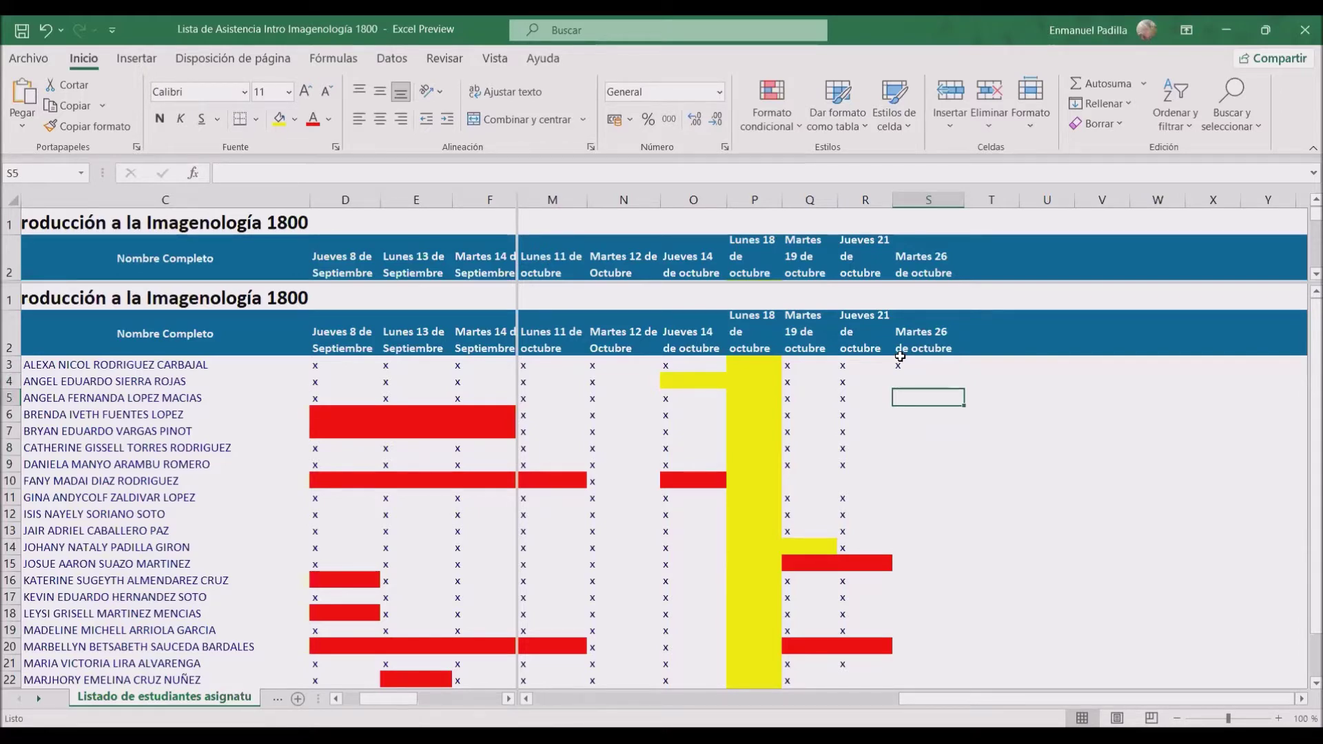
type("x")
key("Return")
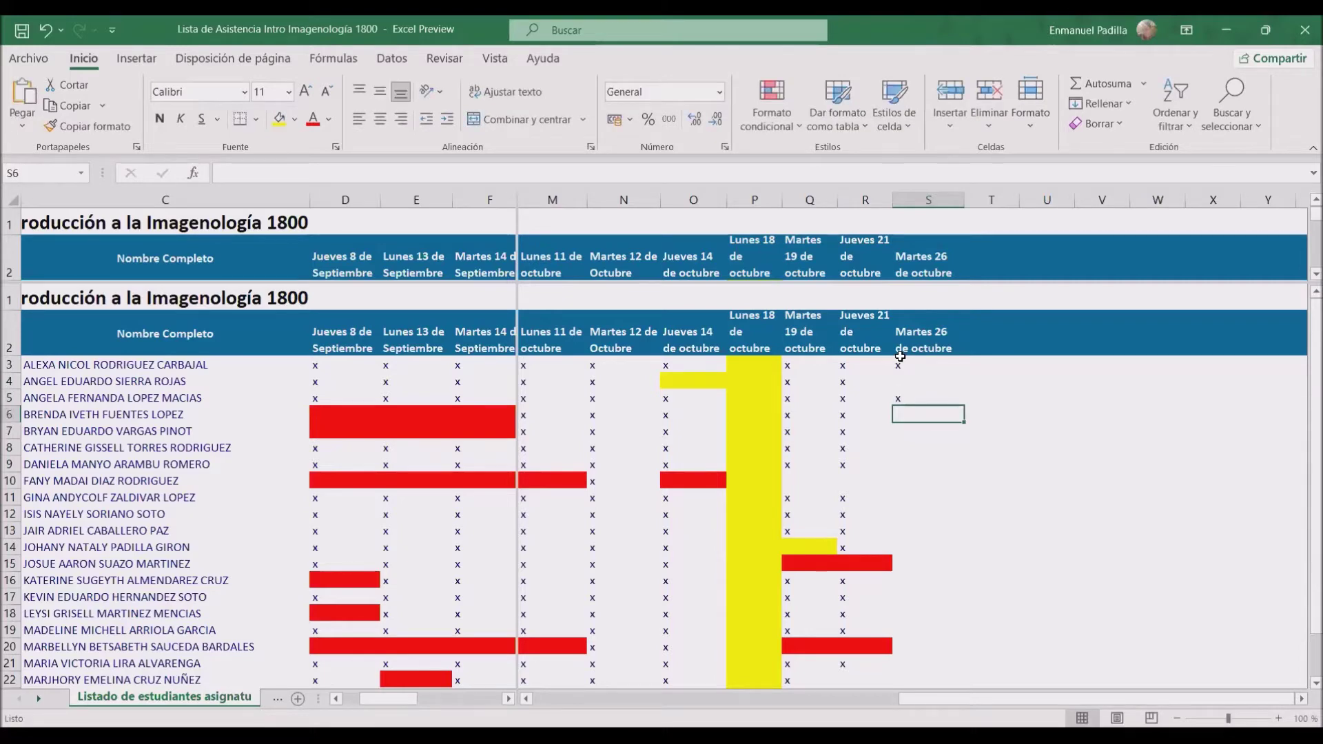
type("x")
key("Return")
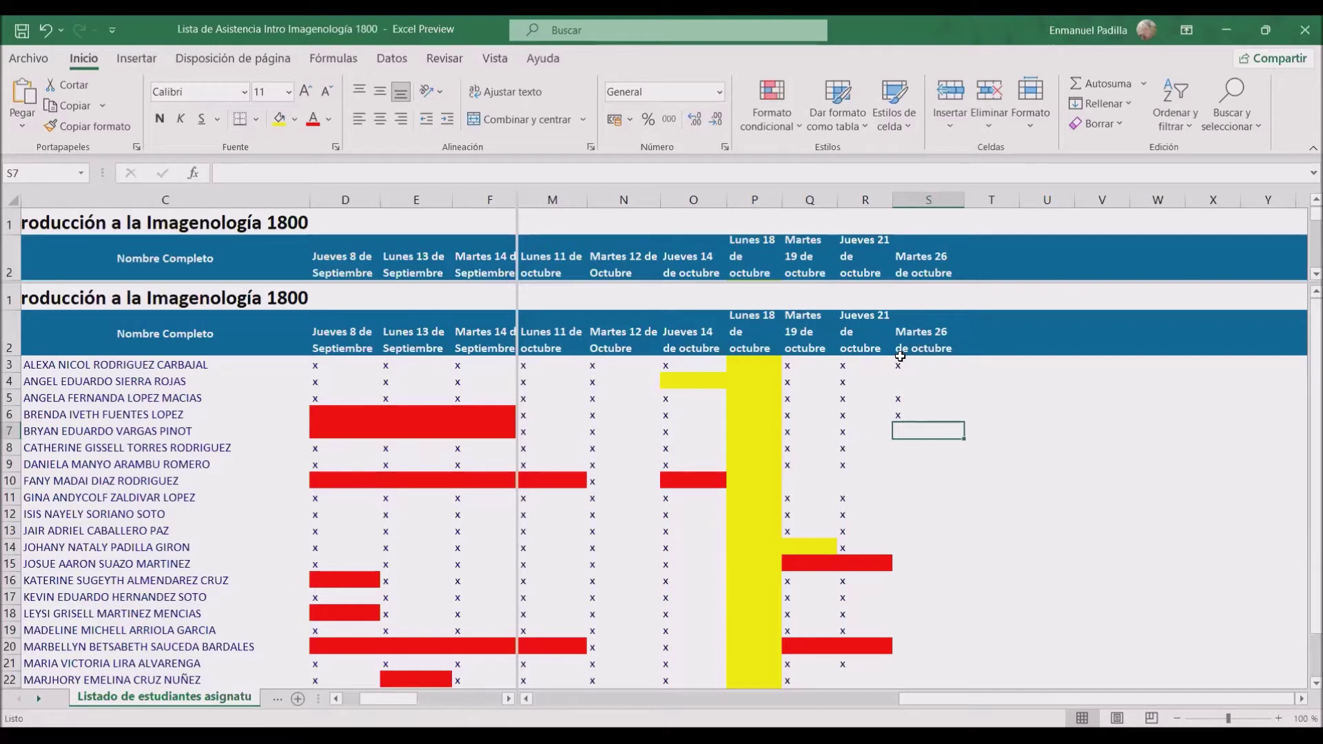
type("x")
key("Return")
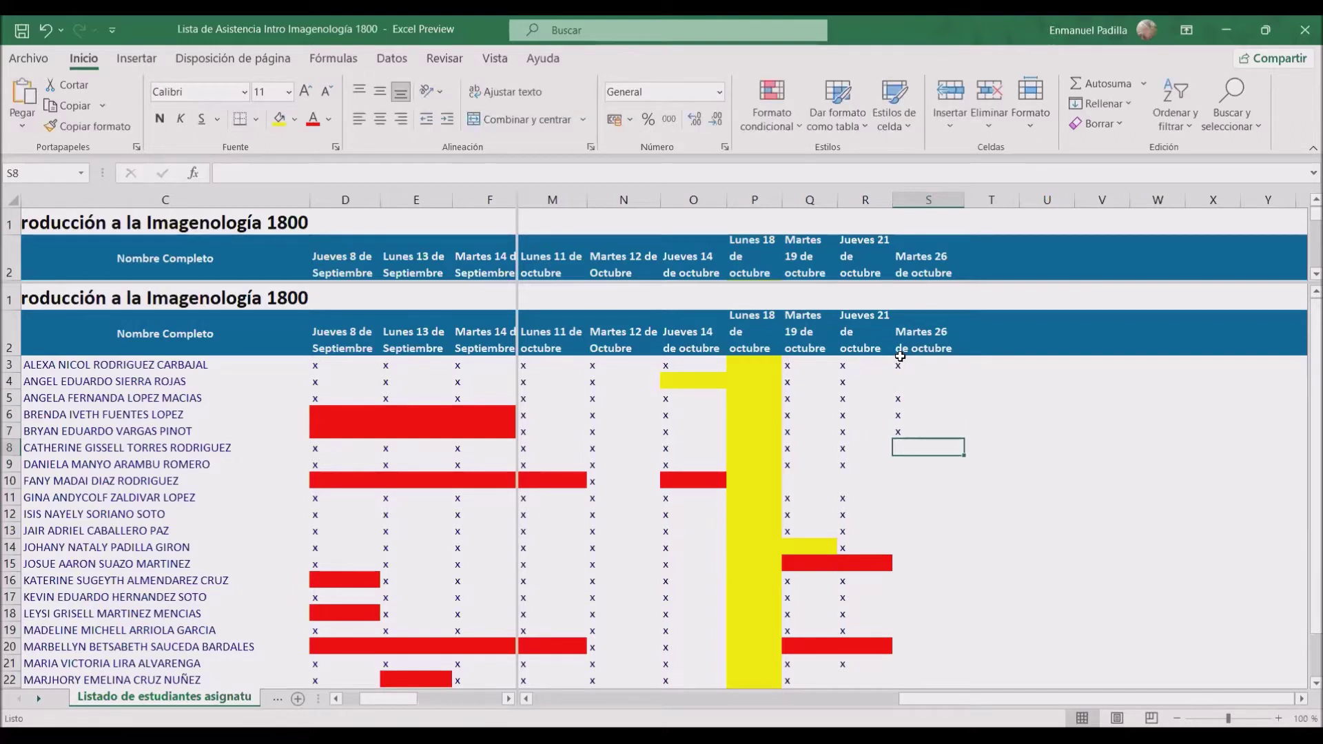
type("x")
key("Return")
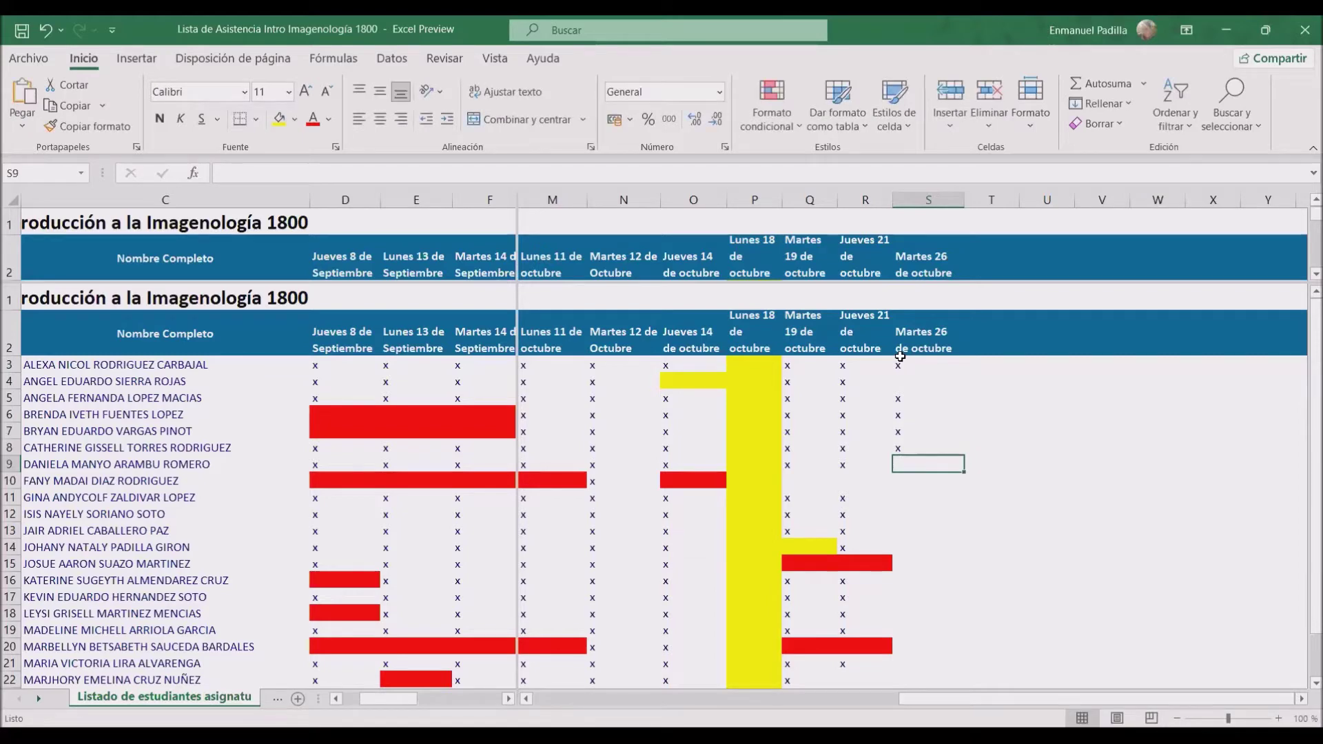
type("x")
key("Return")
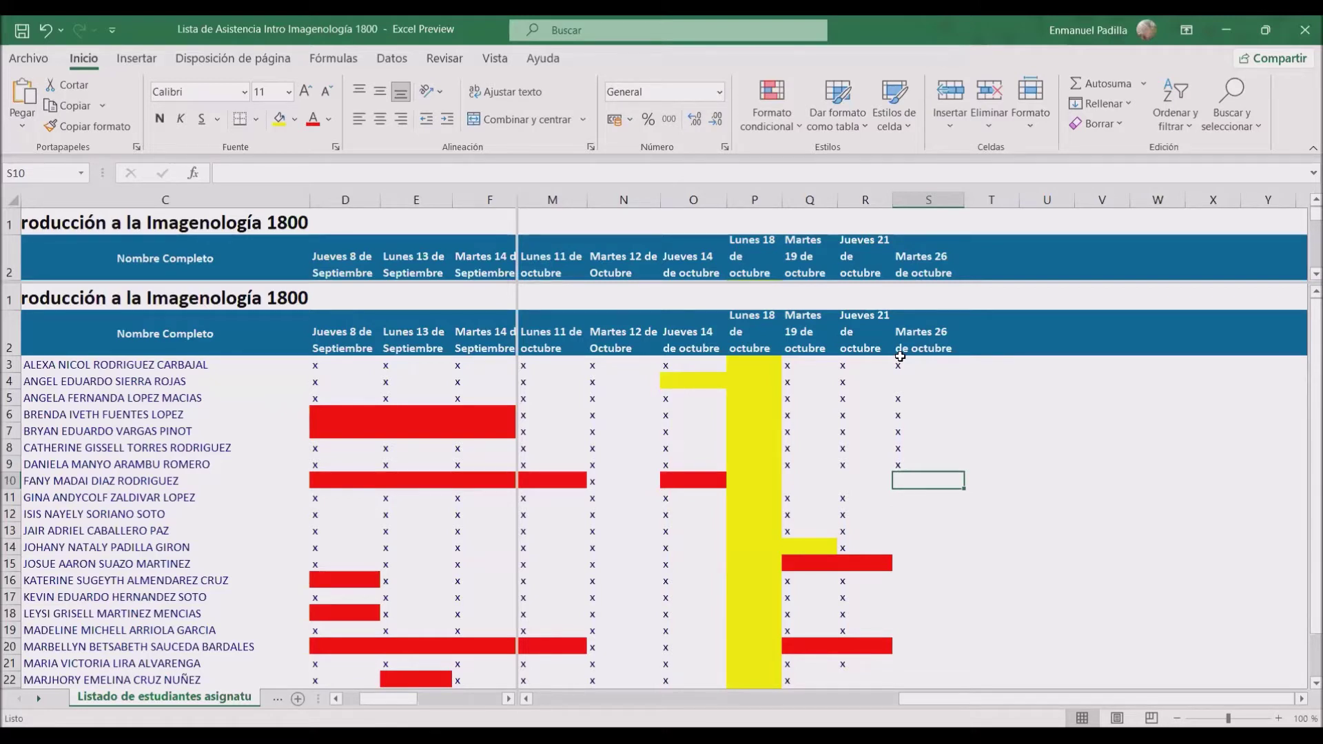
Fill the absence cells Q10 through S10 with standard red.
key("Left")
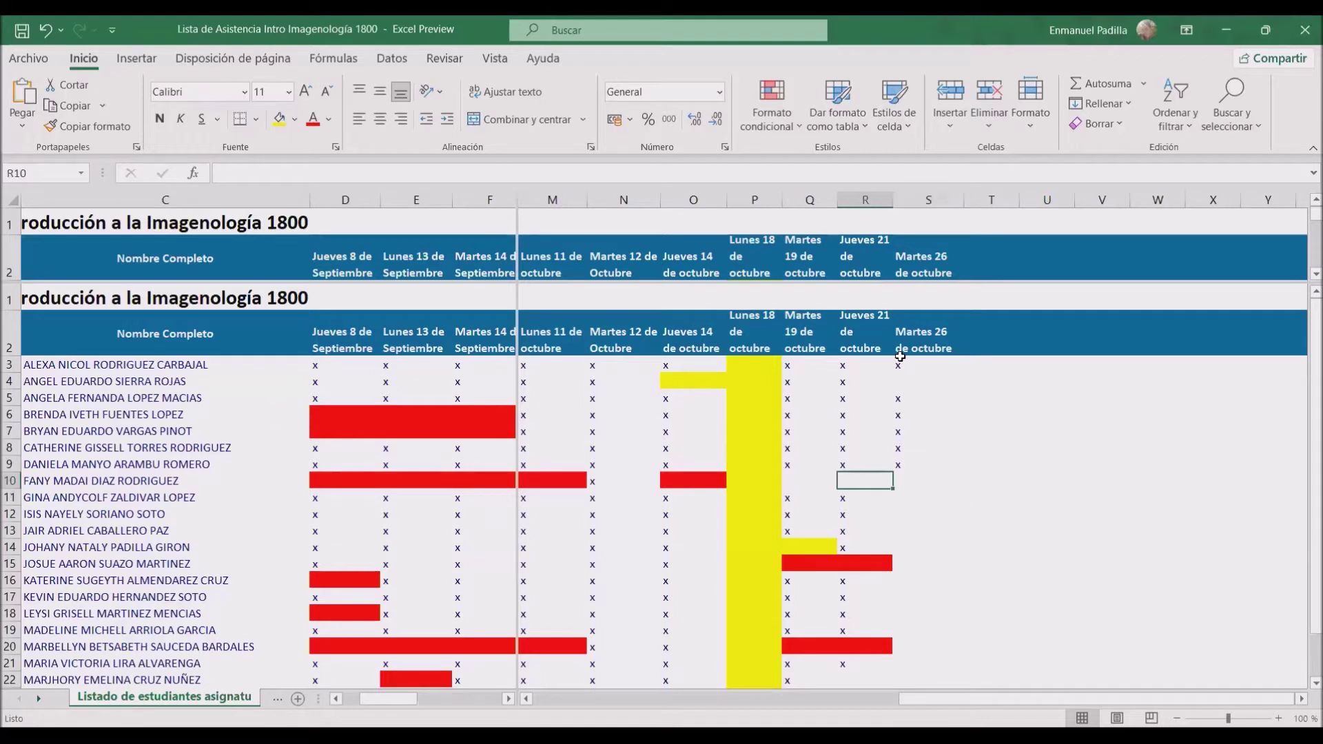
left_click(807, 478)
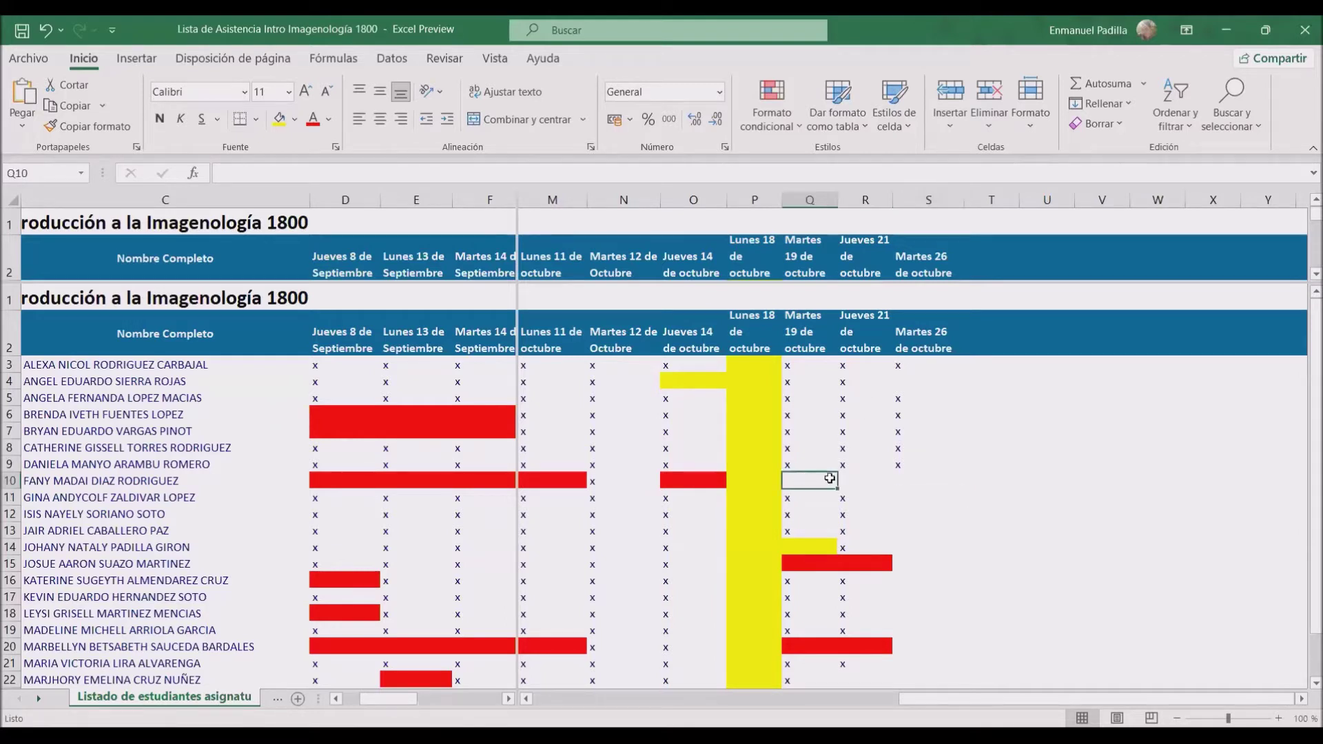
left_click_drag(806, 479, 907, 477)
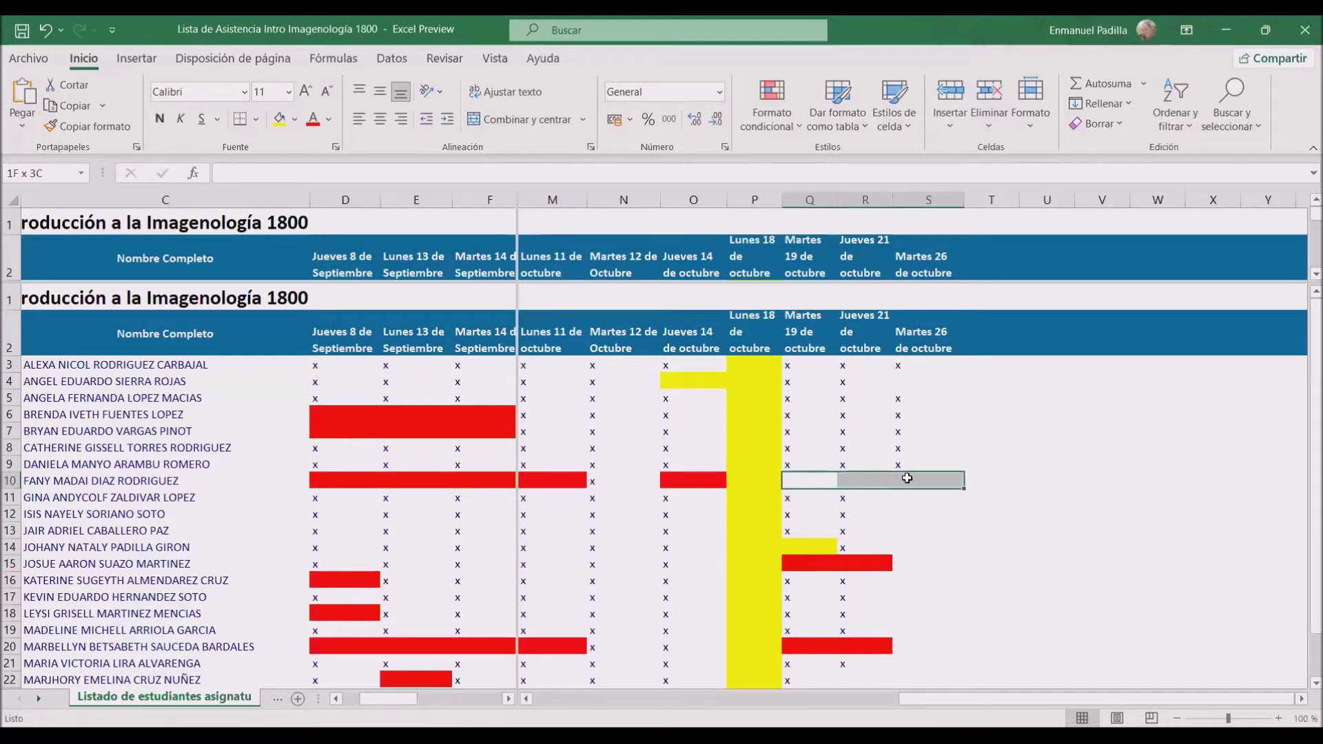
left_click(296, 120)
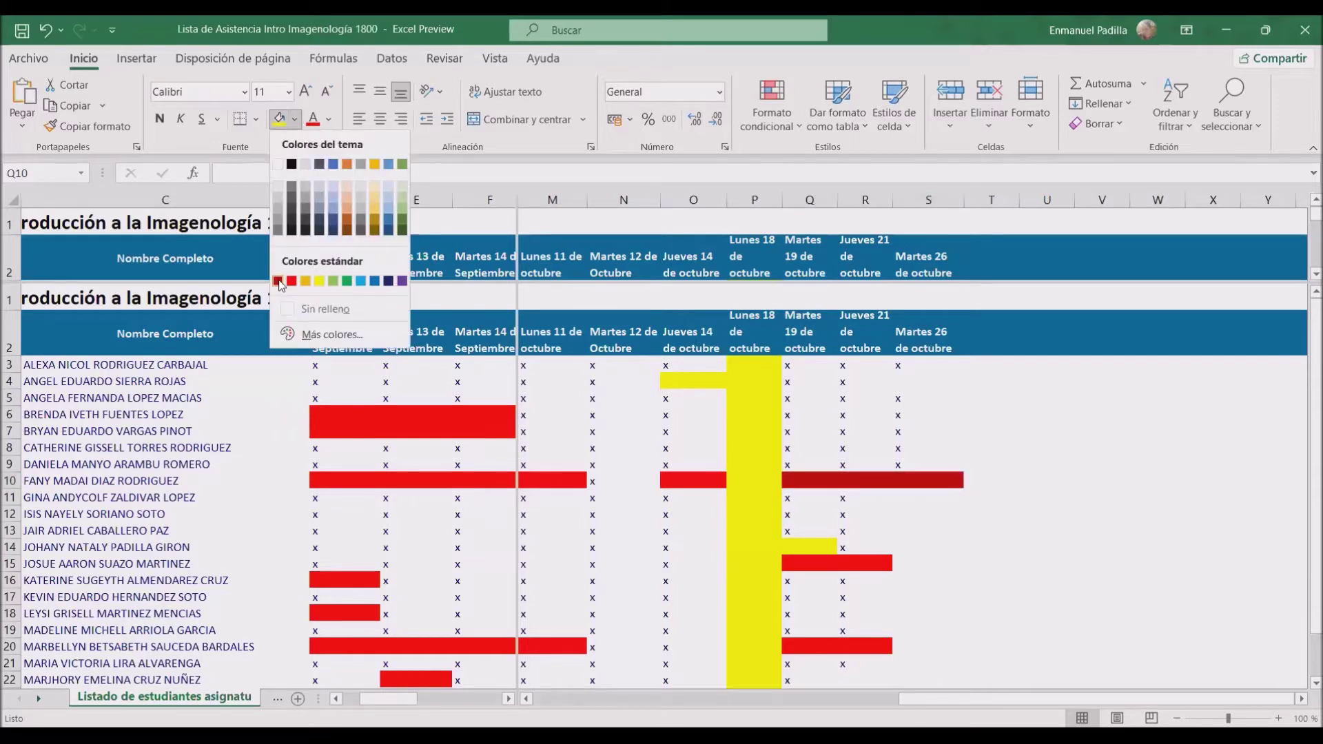
left_click(293, 281)
Mark attendance with x for Martes 26 de octubre in S11 and S12.
left_click(924, 504)
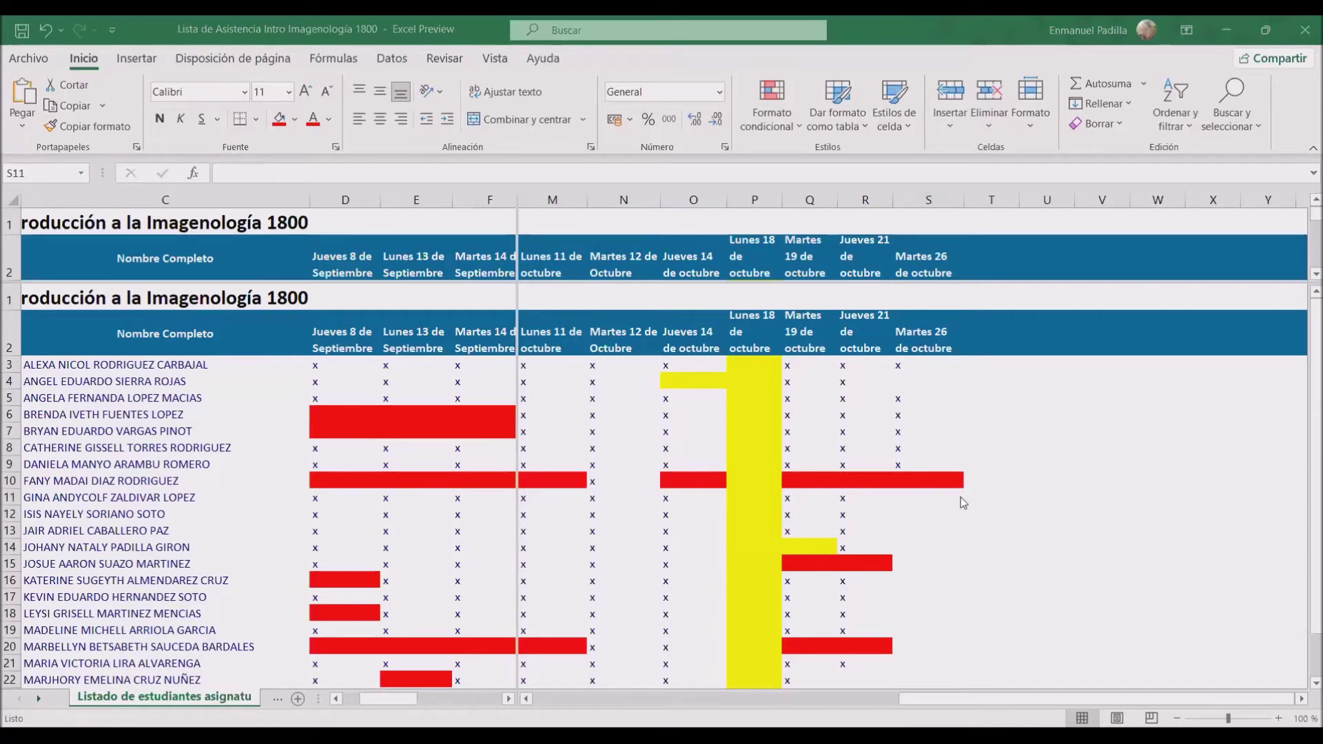
left_click(939, 500)
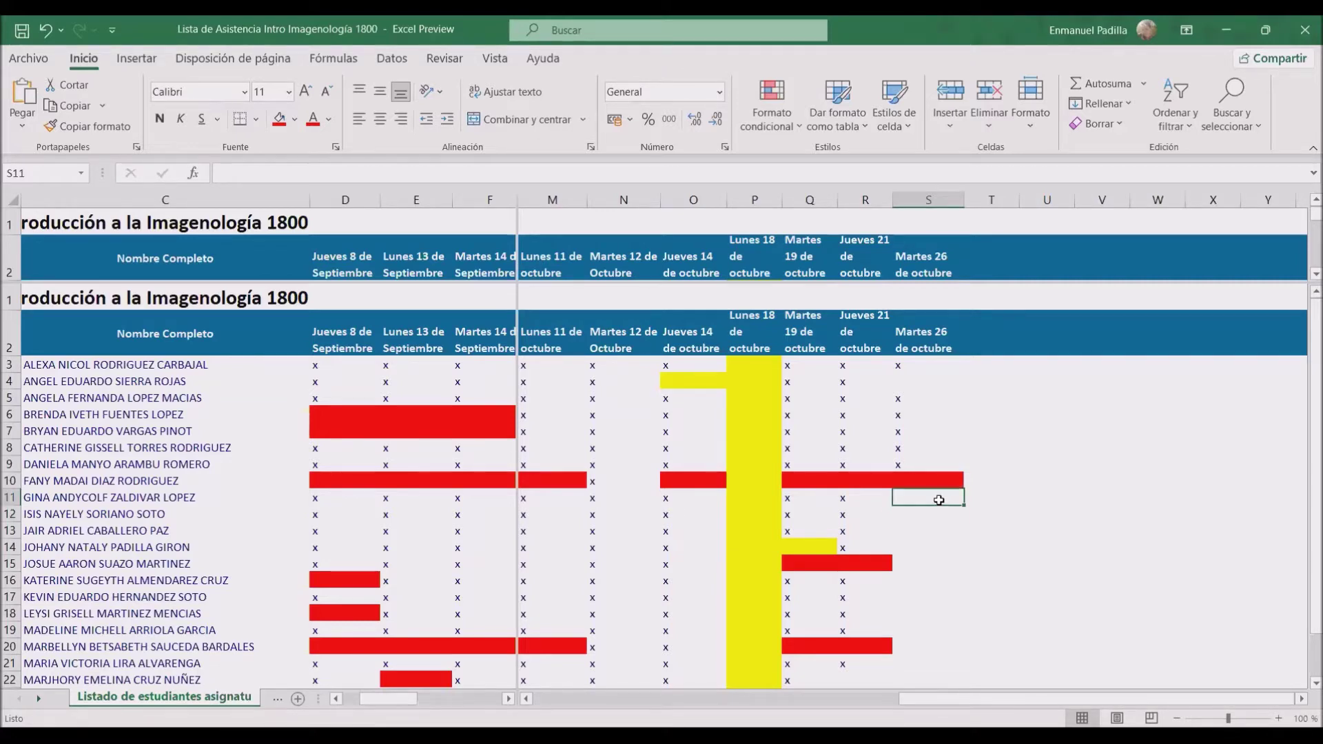
type("x")
key("Return")
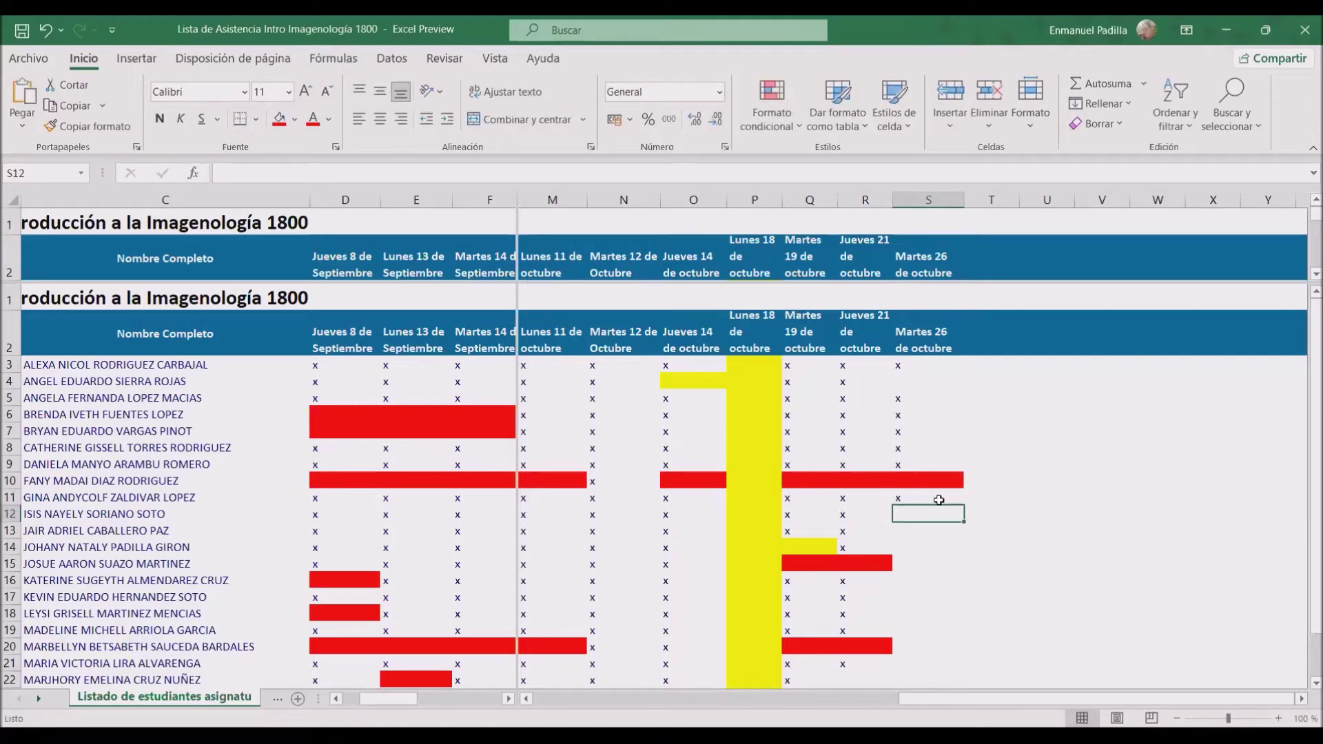
type("x")
key("Return")
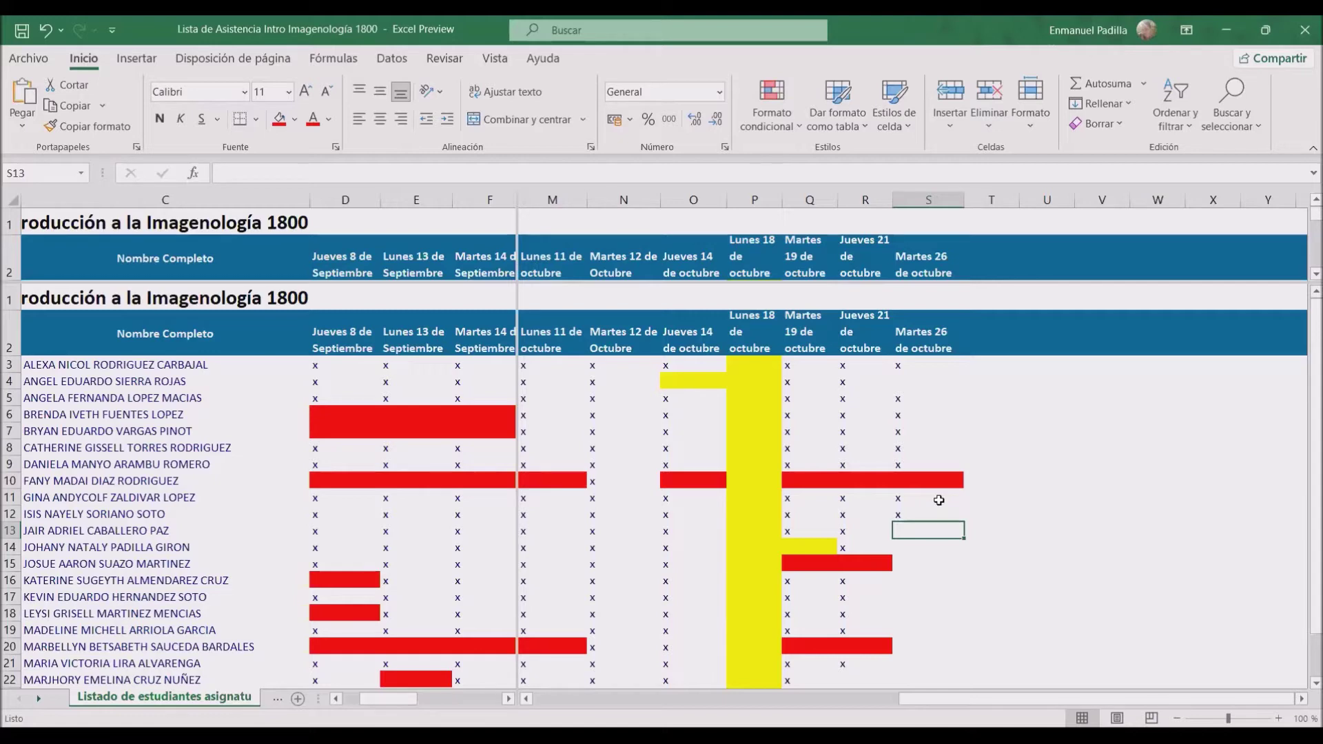
Leave S13 blank and mark attendance with x in S14 and S15.
key("Return")
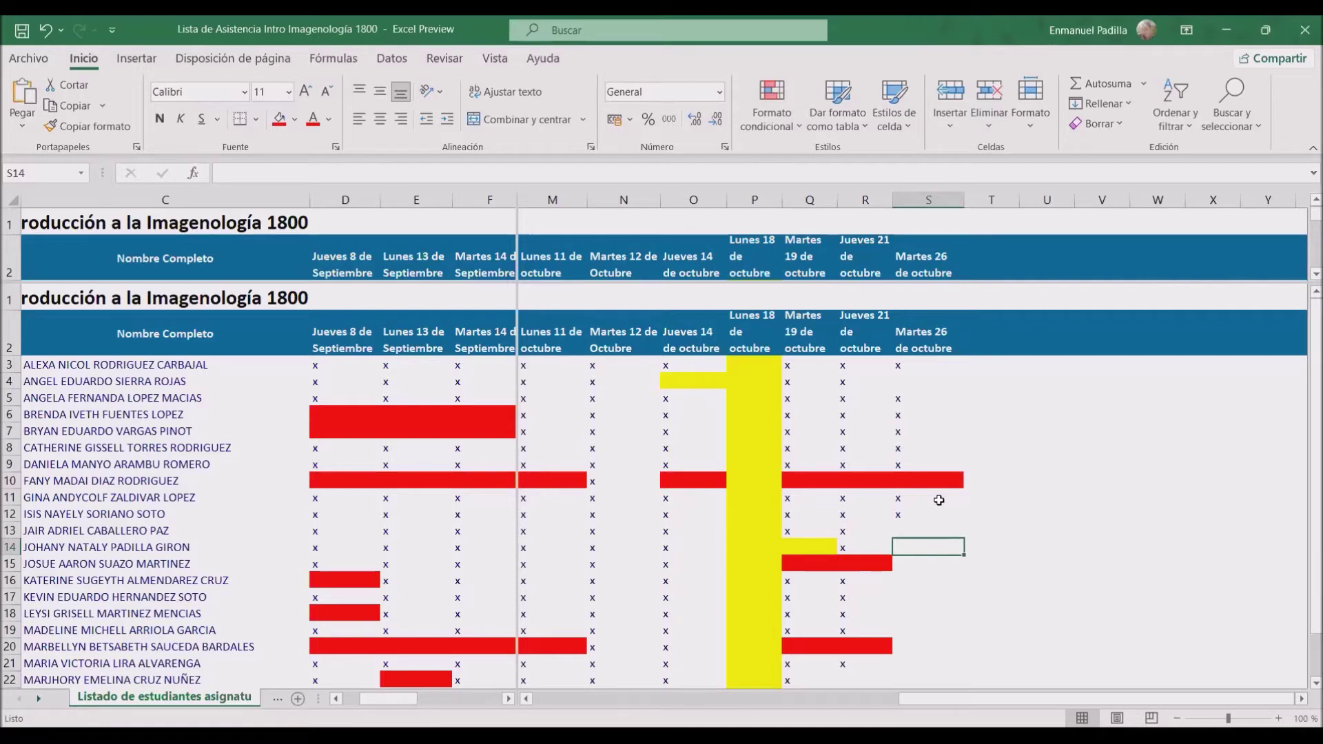
key("Down")
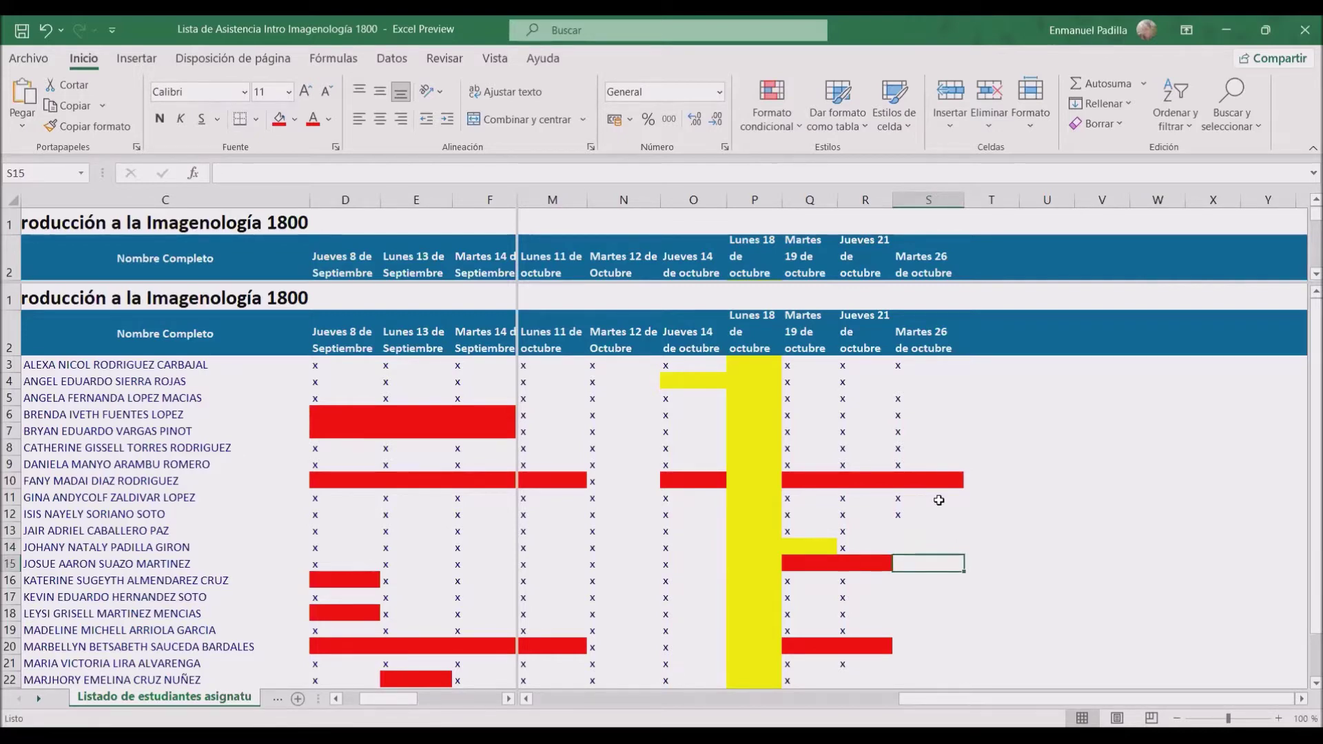
type("x")
key("Return")
key("Up")
key("Up")
type("x")
key("Return")
key("Down")
key("Down")
key("Up")
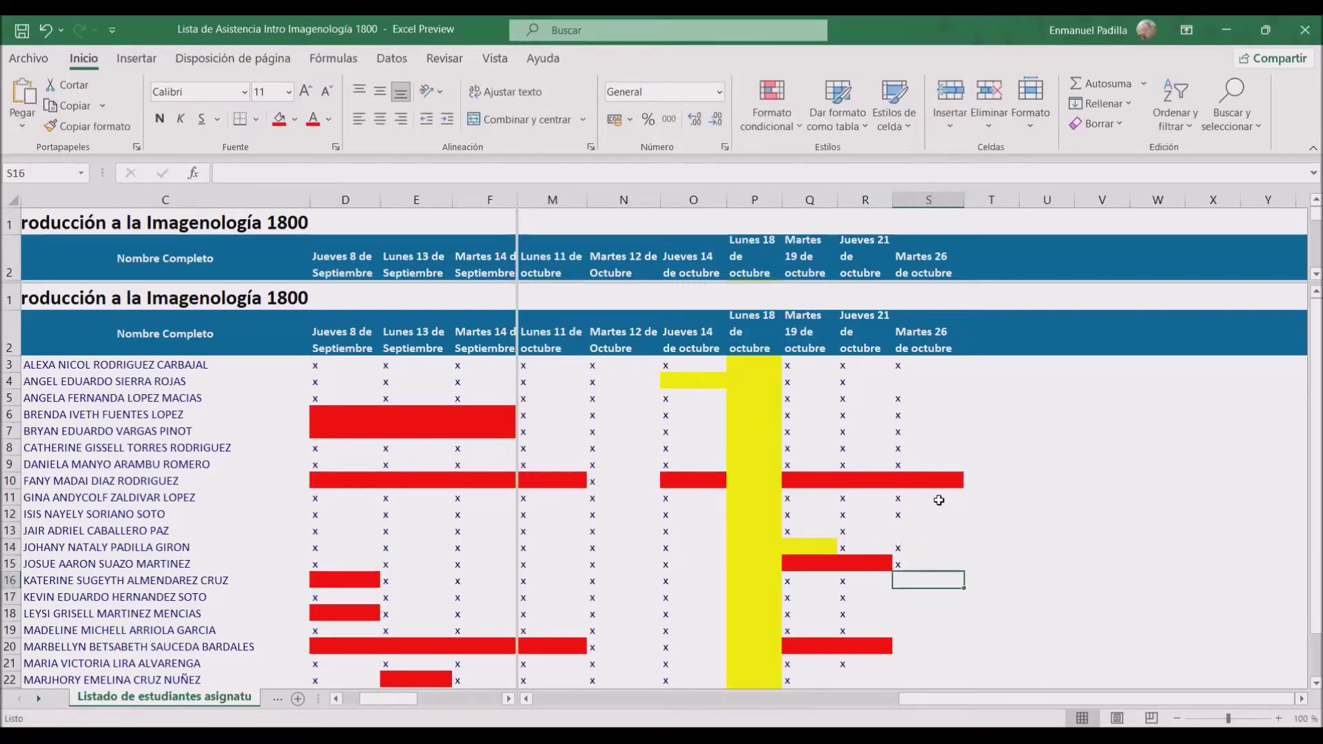
Mark attendance with x for Martes 26 de octubre in each cell from S16 through S21.
type("x")
key("Return")
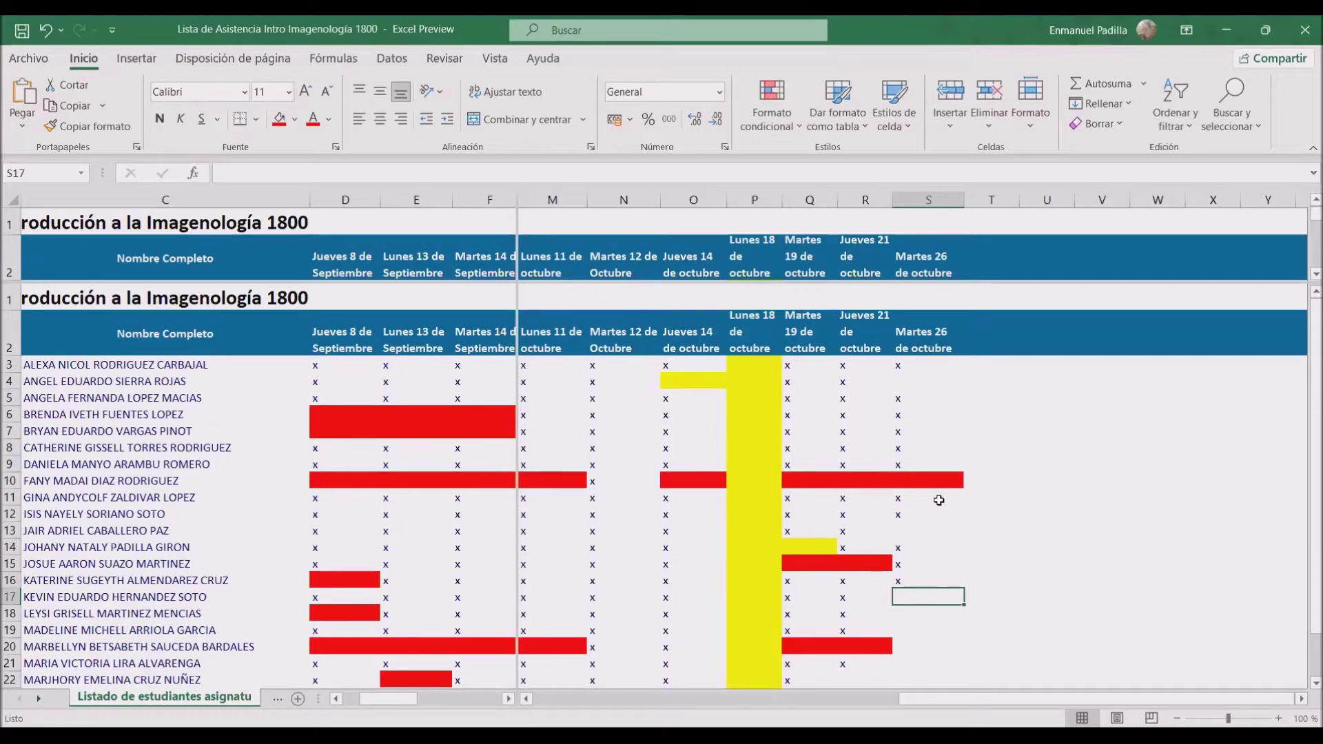
type("x")
key("Return")
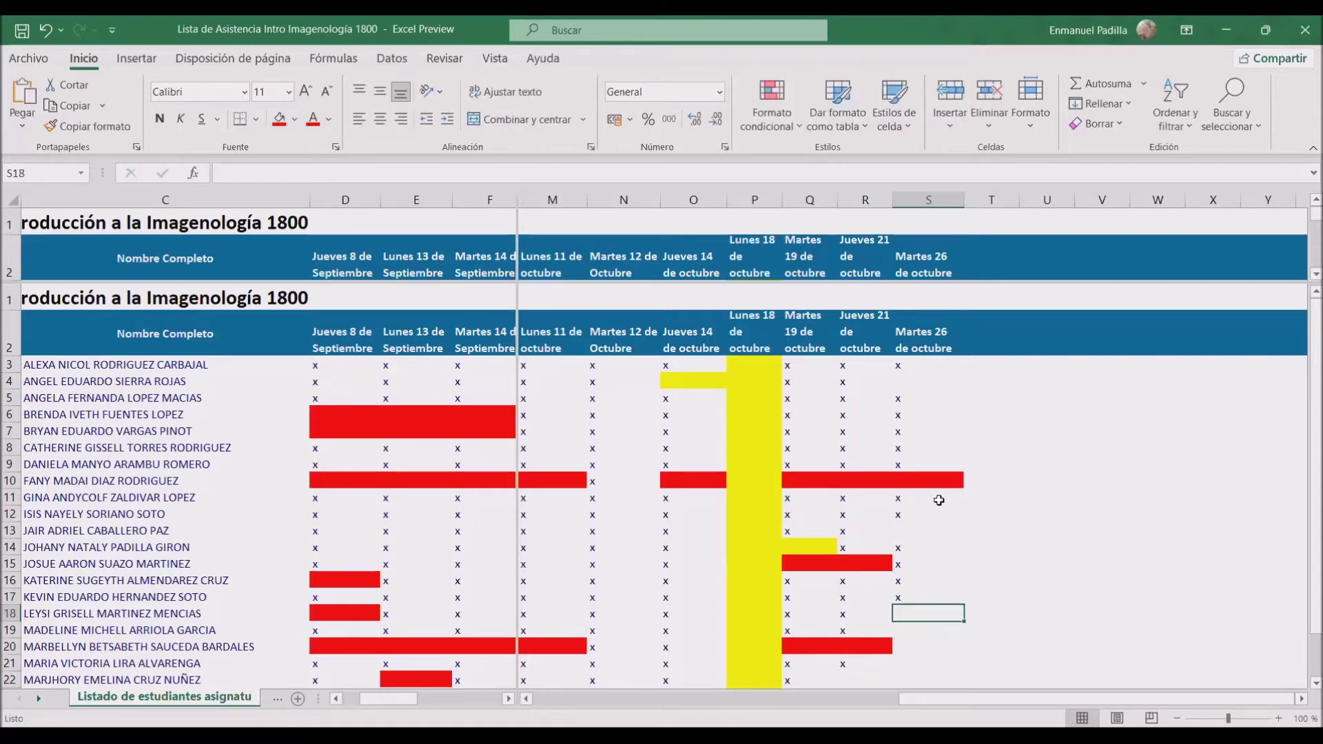
type("x")
key("Return")
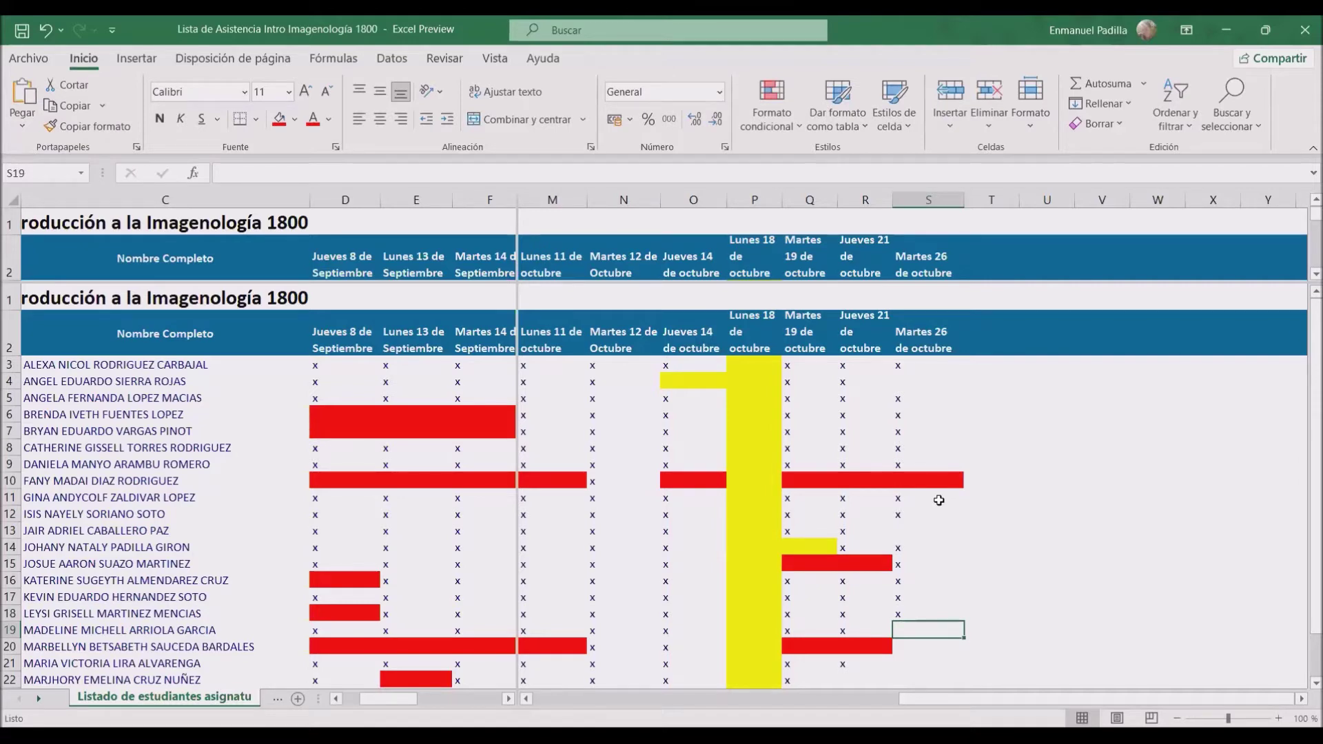
type("x")
key("Return")
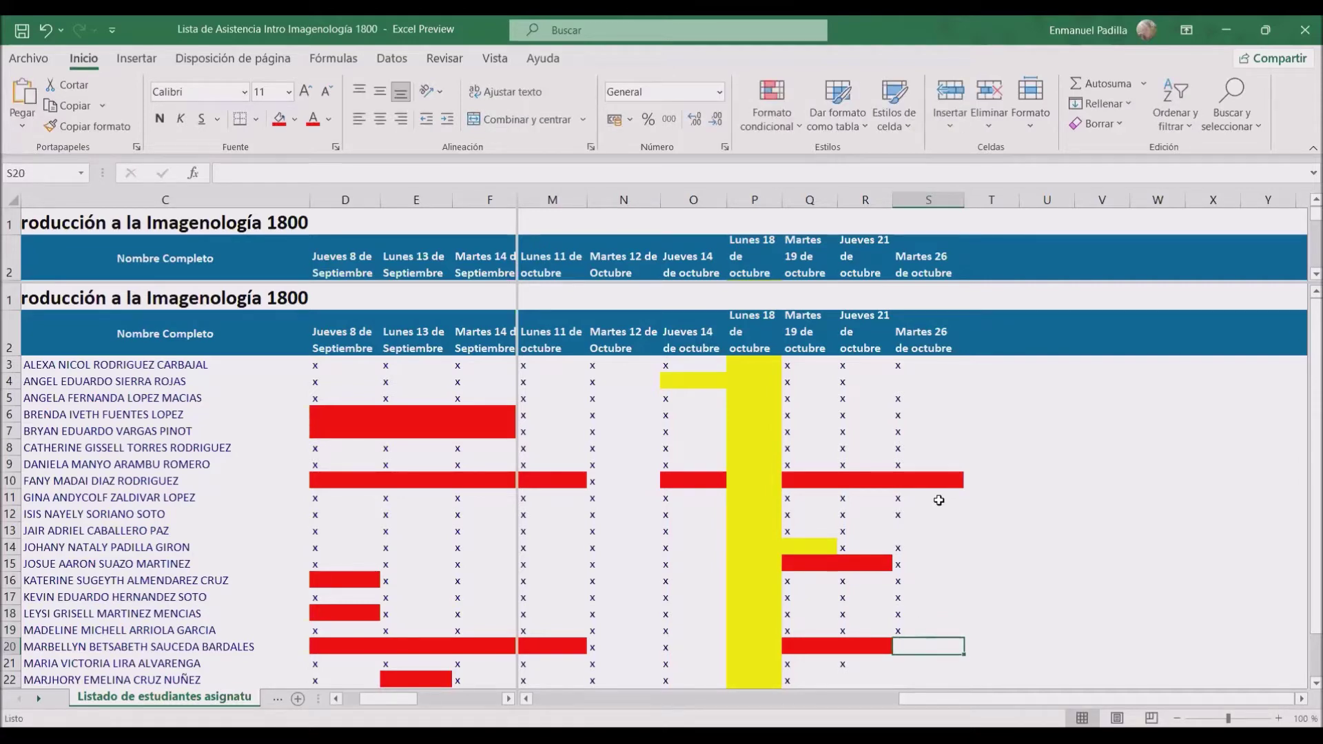
type("x")
key("Return")
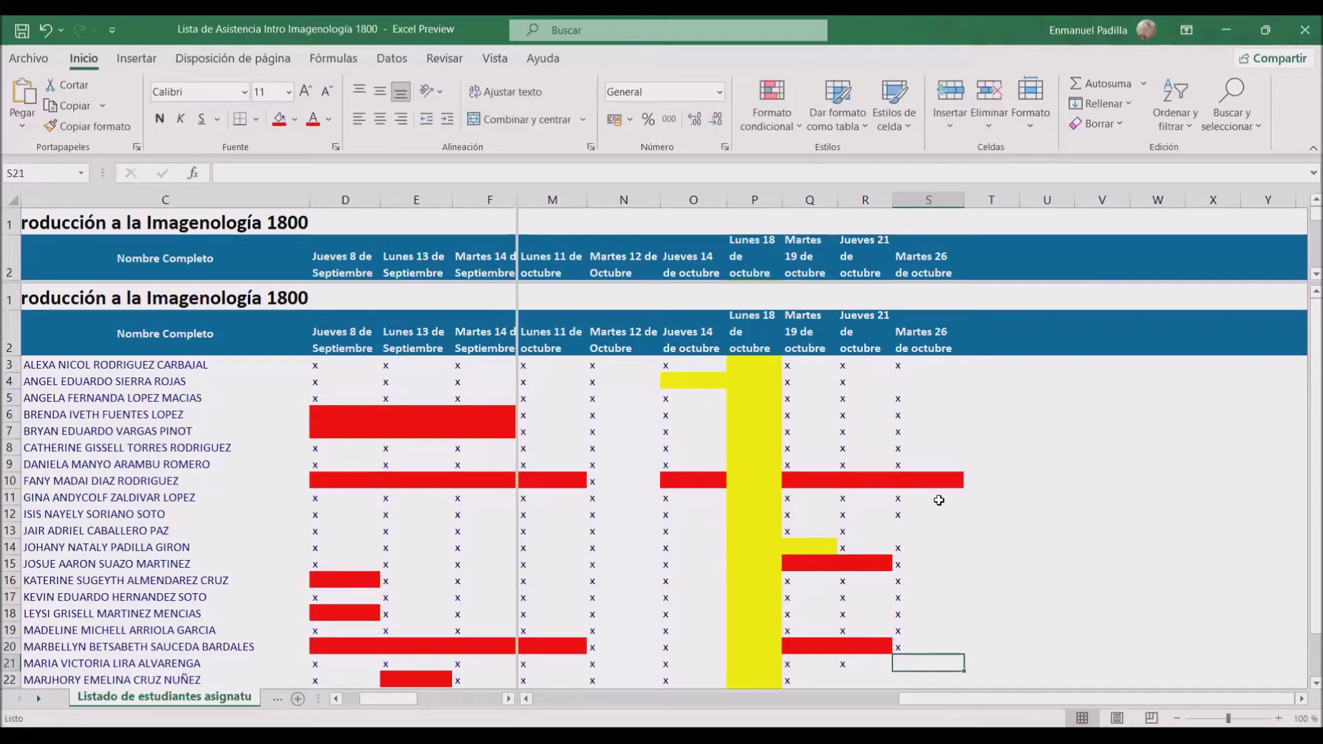
type("x")
key("Return")
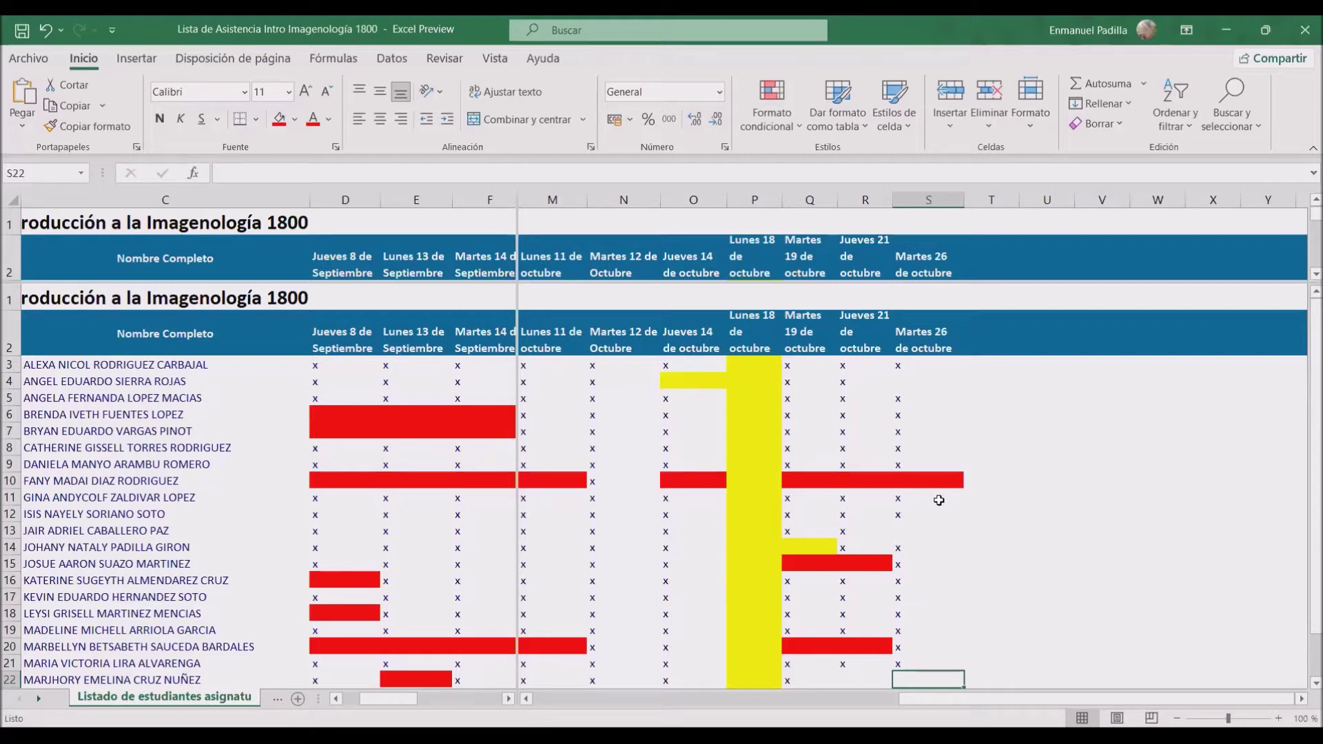
Fill cells R22 and S22 with standard yellow and select S23.
key("Down")
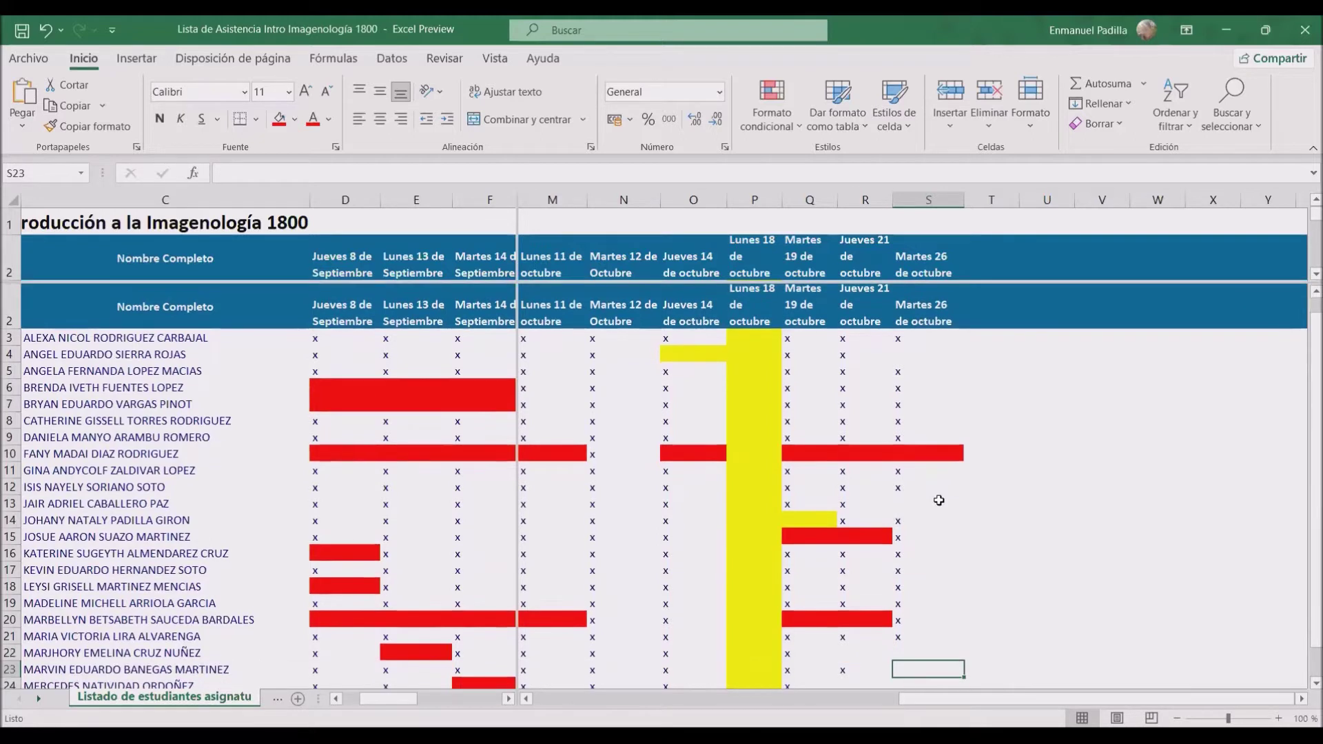
key("Up")
key("Left")
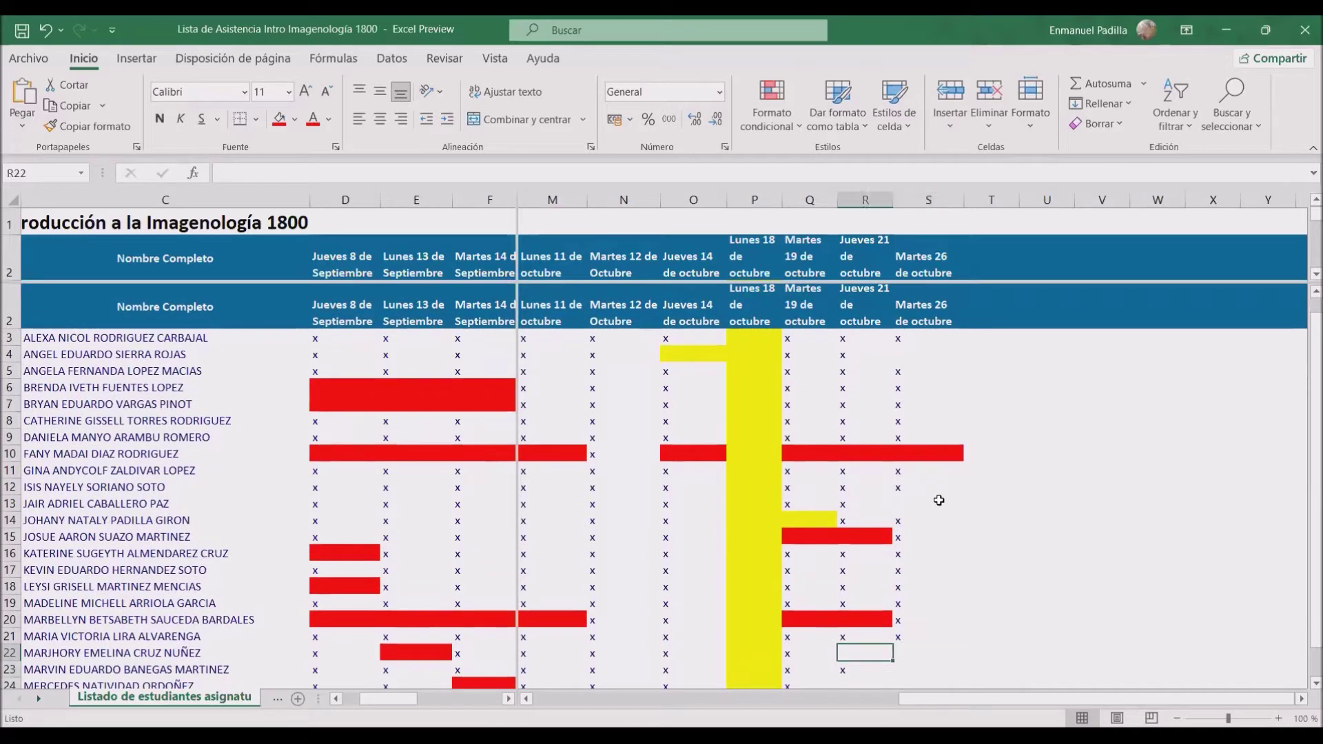
left_click_drag(878, 653, 927, 654)
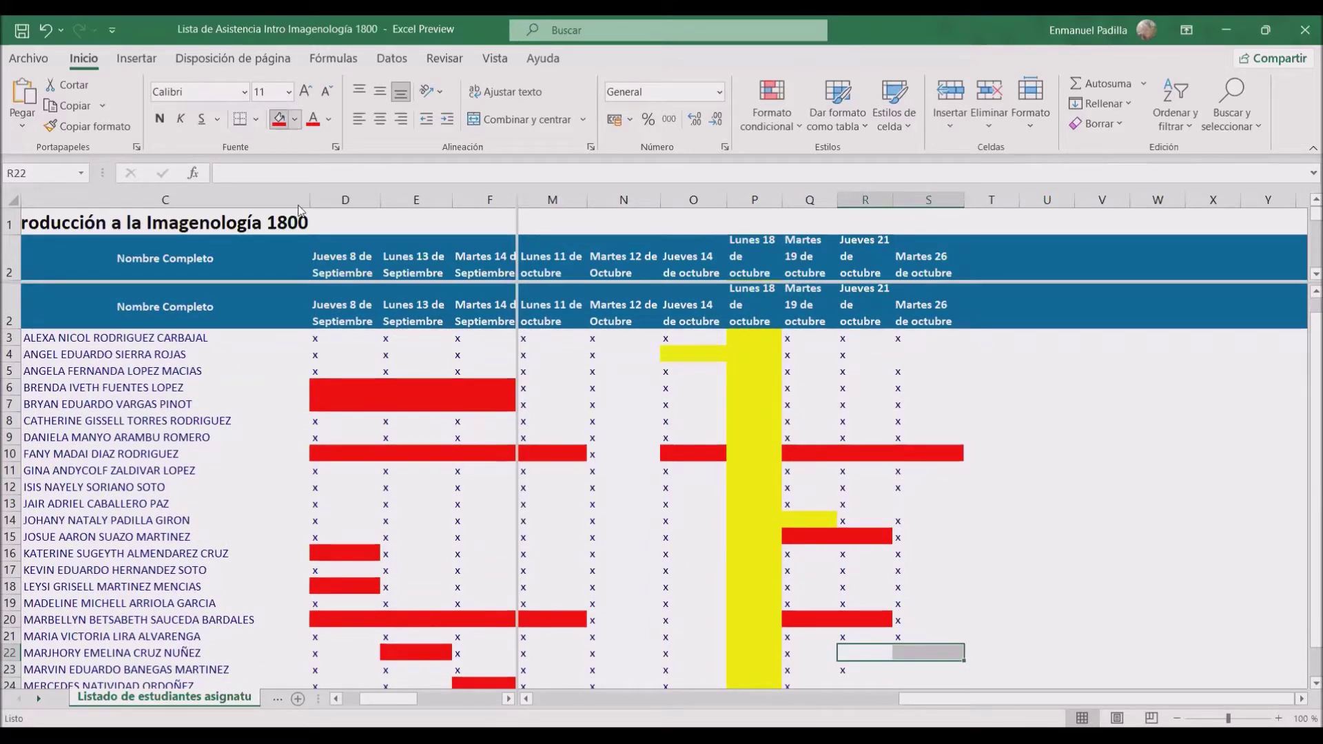
left_click(295, 119)
left_click(323, 288)
left_click(920, 682)
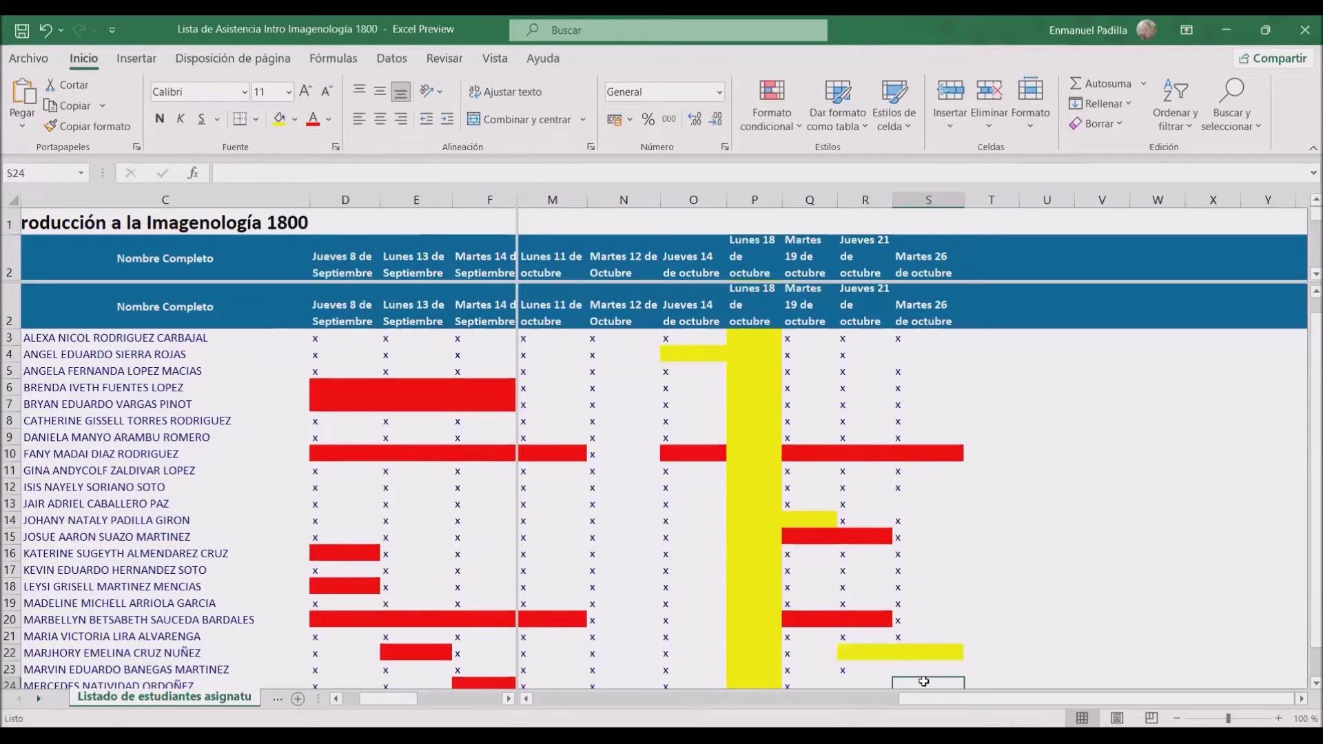
left_click(918, 672)
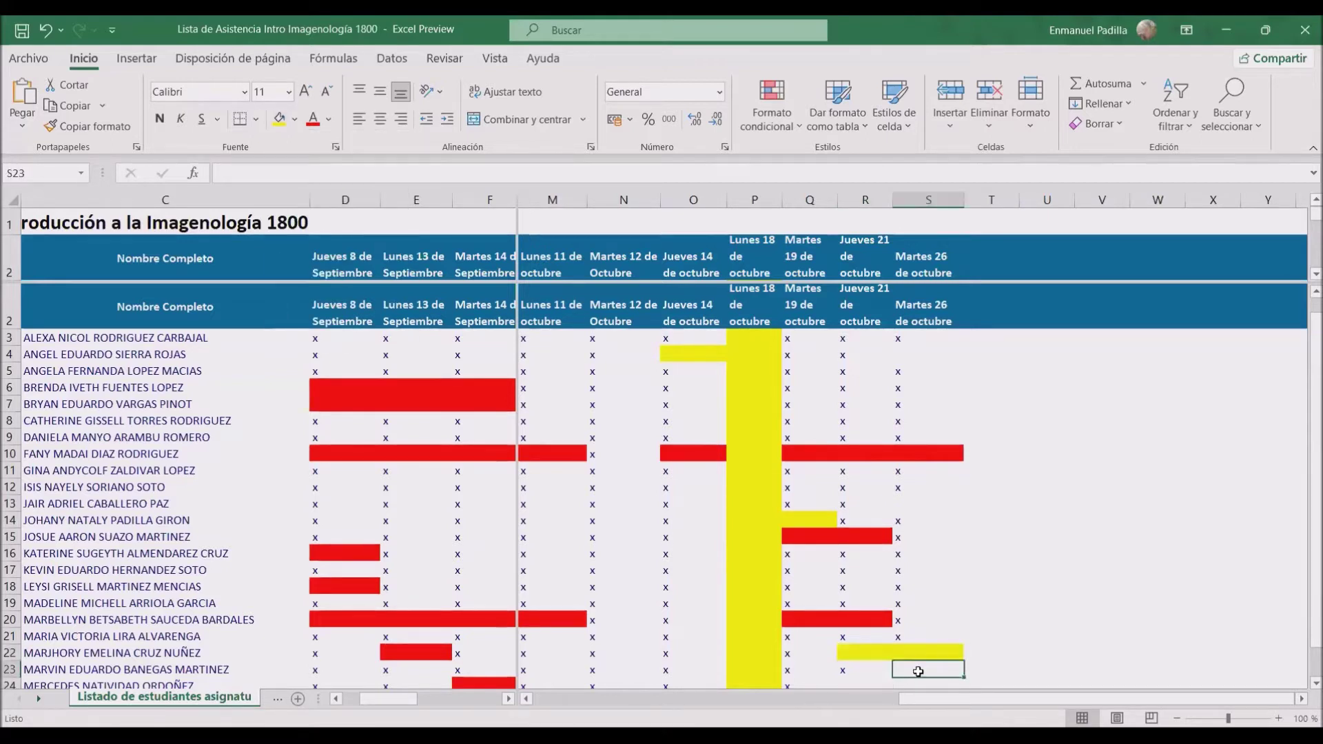
Mark attendance with x for Martes 26 de octubre in S23 through S26 and fill S27 with yellow.
type("x")
key("Return")
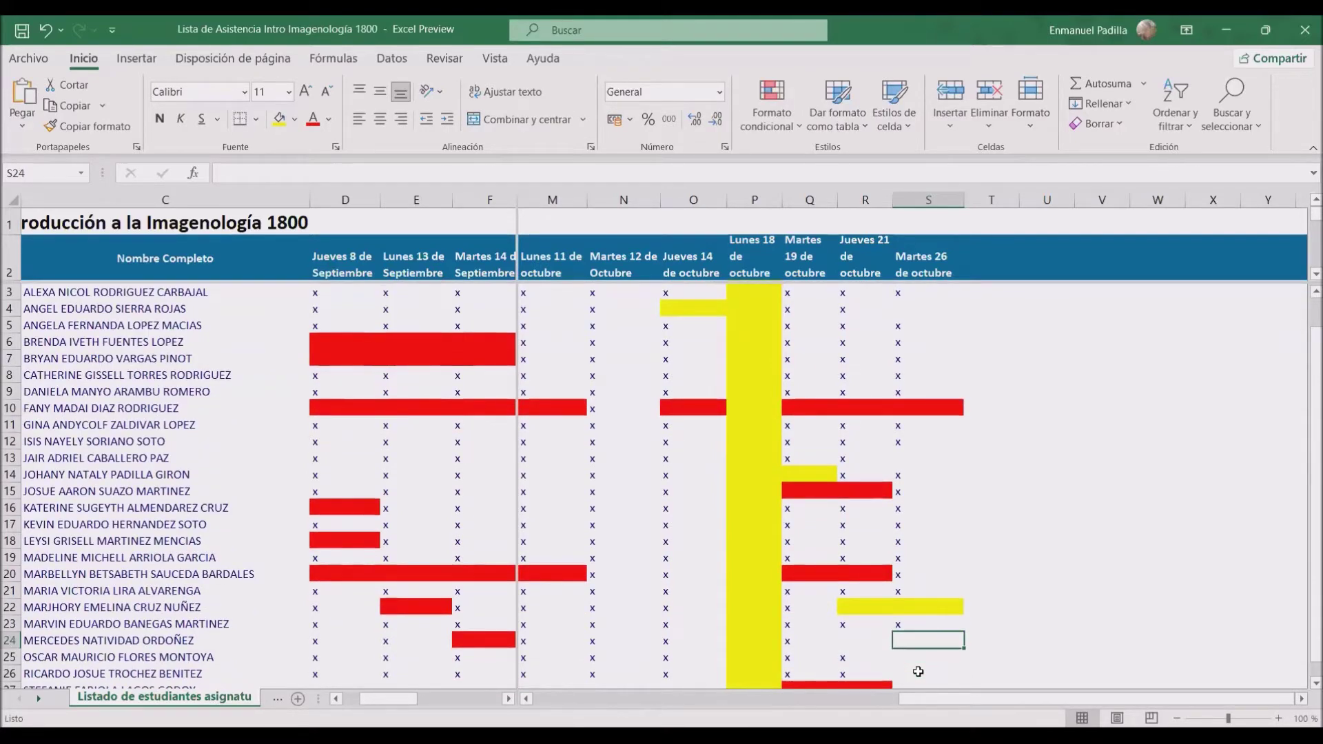
type("x")
key("Return")
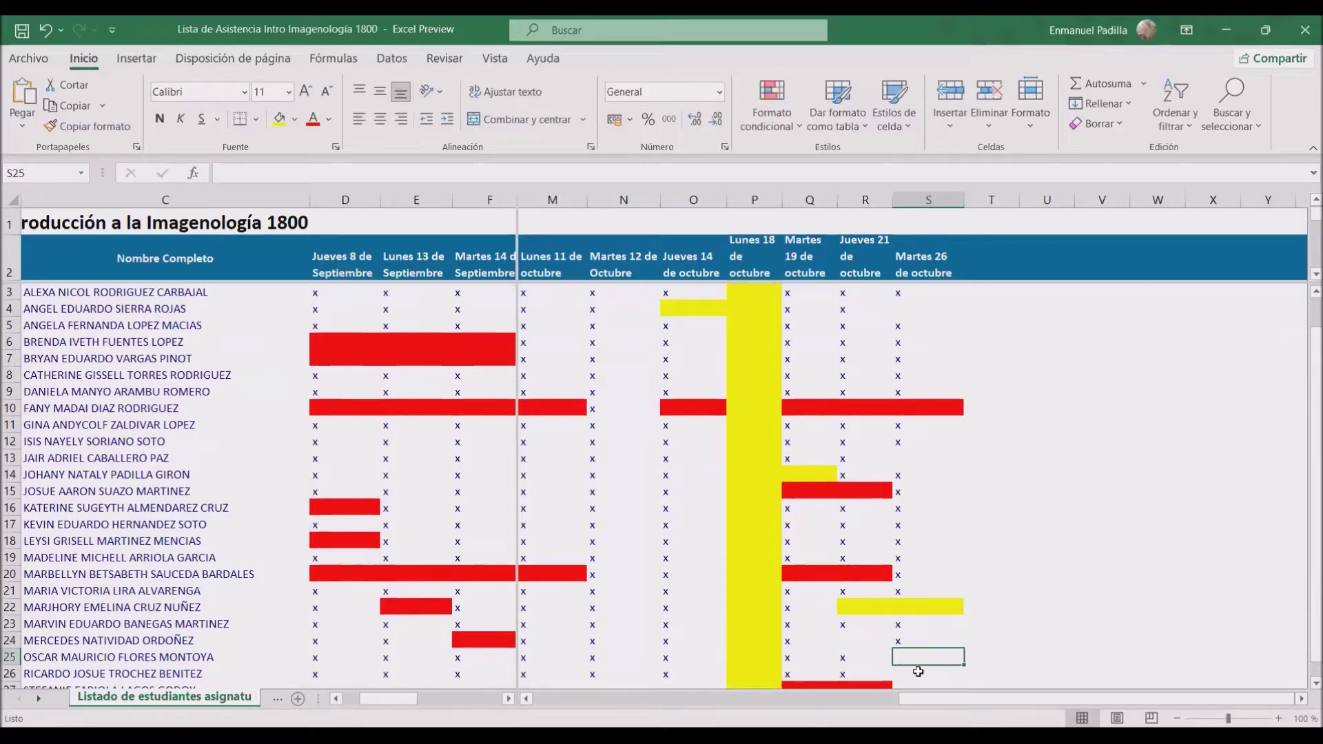
type("x")
key("Return")
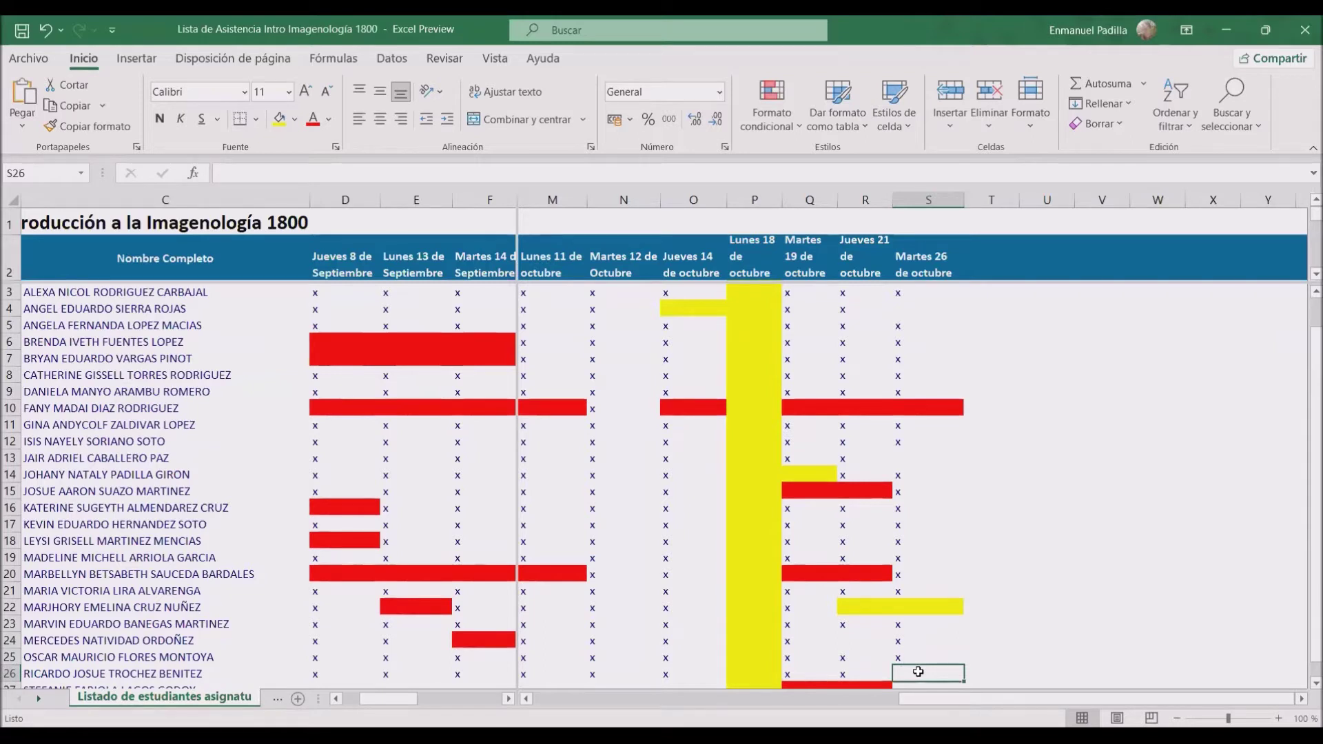
type("x")
key("Return")
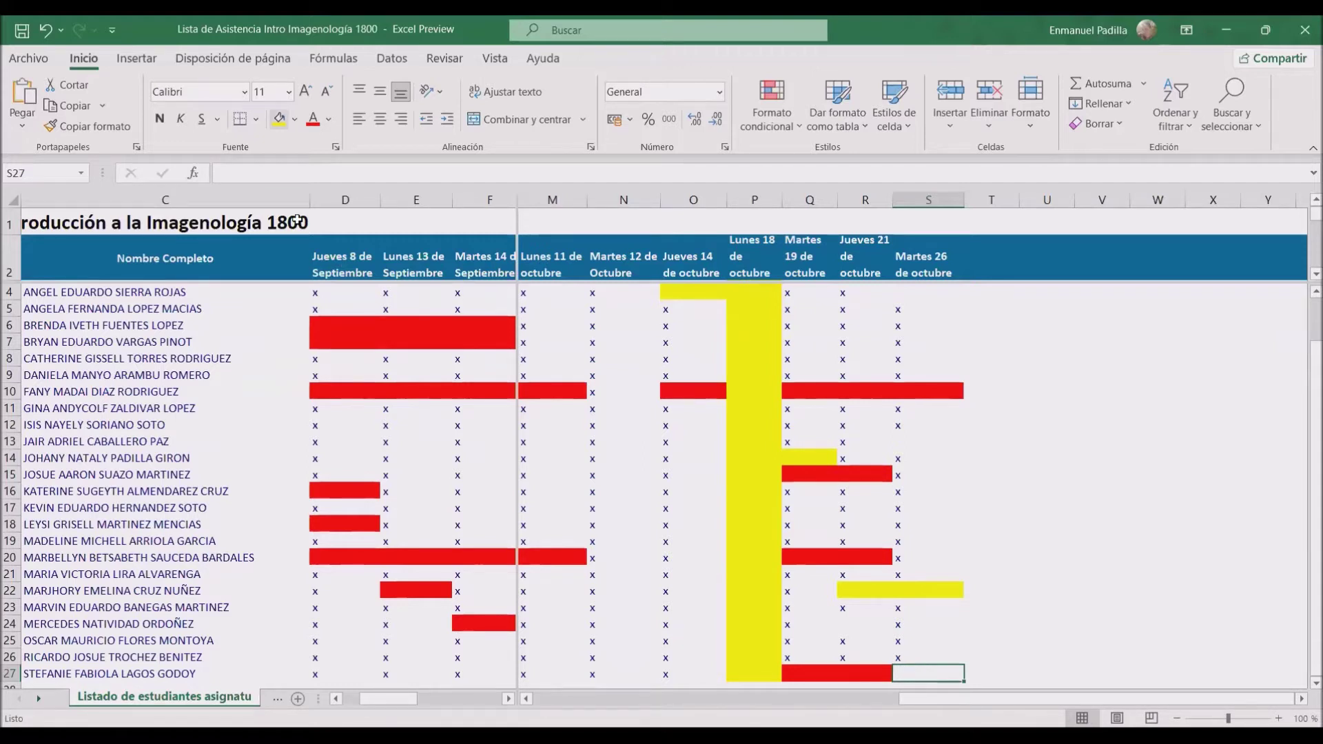
key("F4")
Review the Martes 26 de octubre attendance entries from S24 up to S3, checking for cells left blank.
left_click(905, 627)
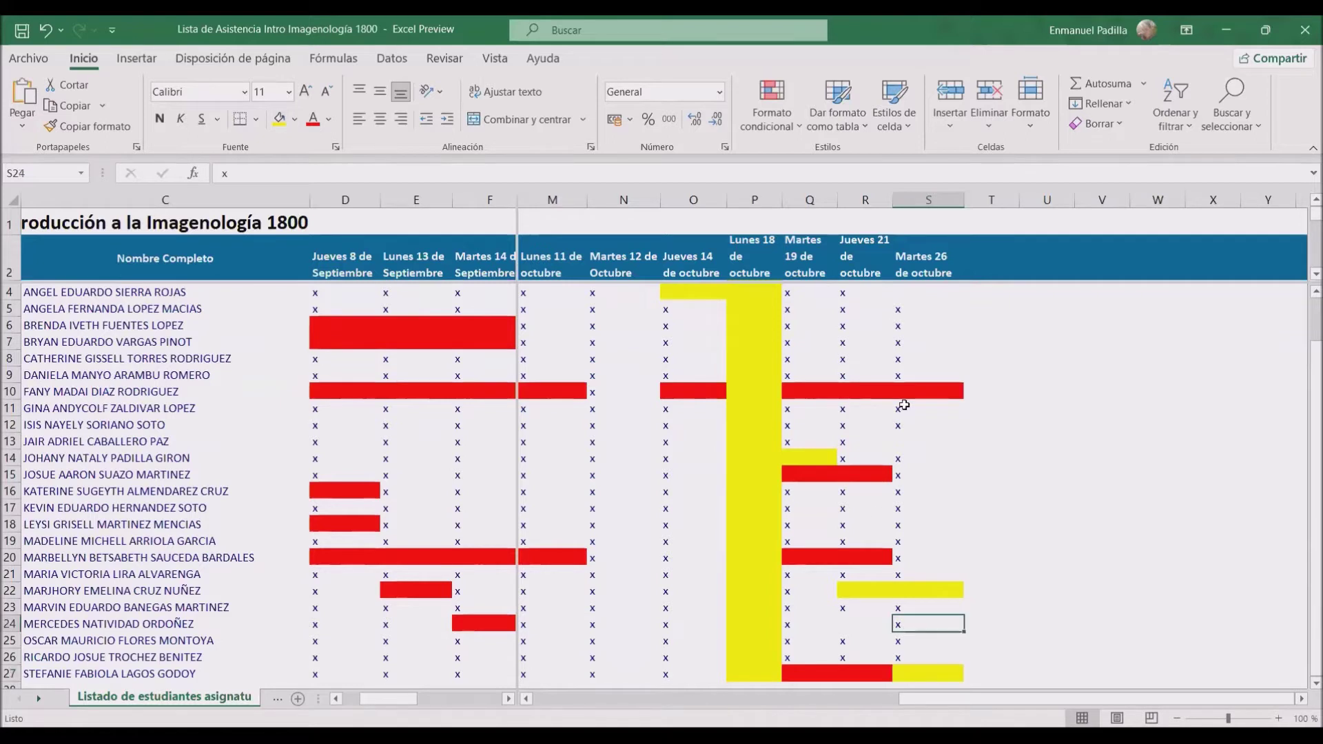
left_click(906, 441)
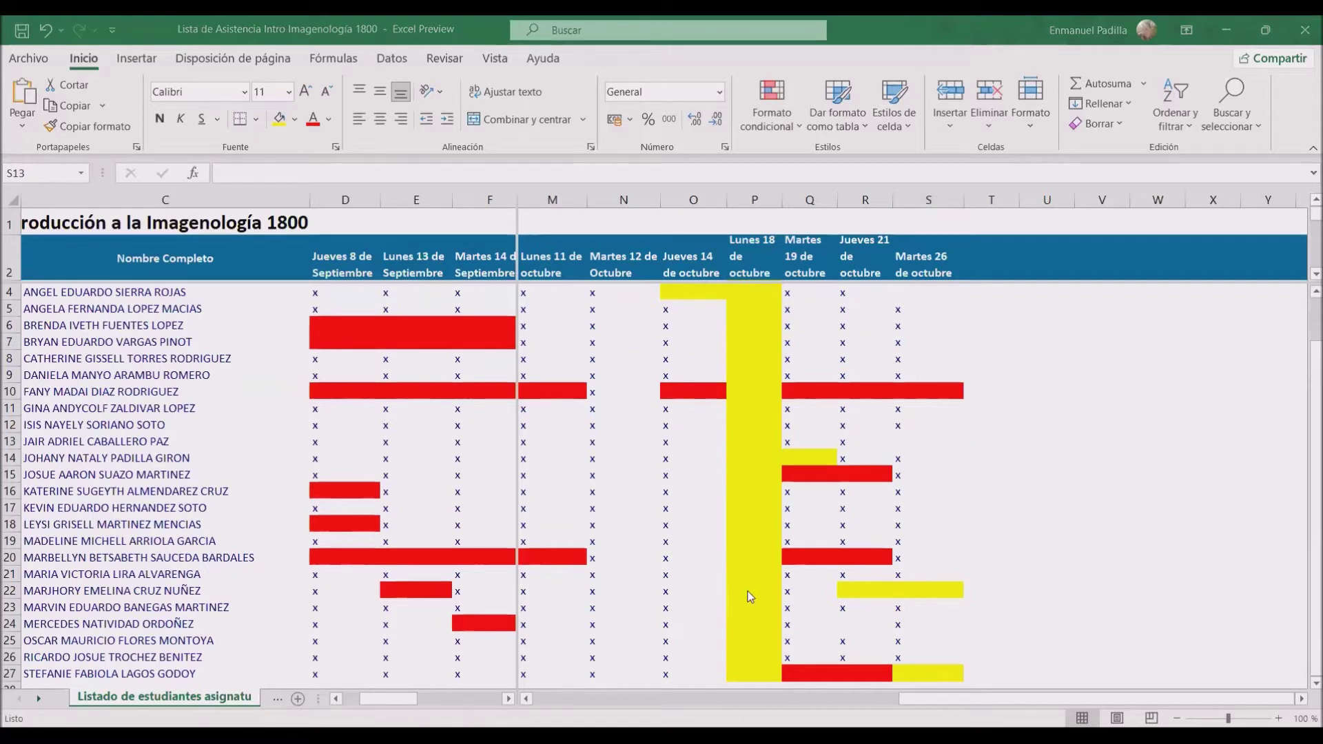
left_click(929, 449)
key("Up")
key("Up")
key("Up")
key("Up")
key("Up")
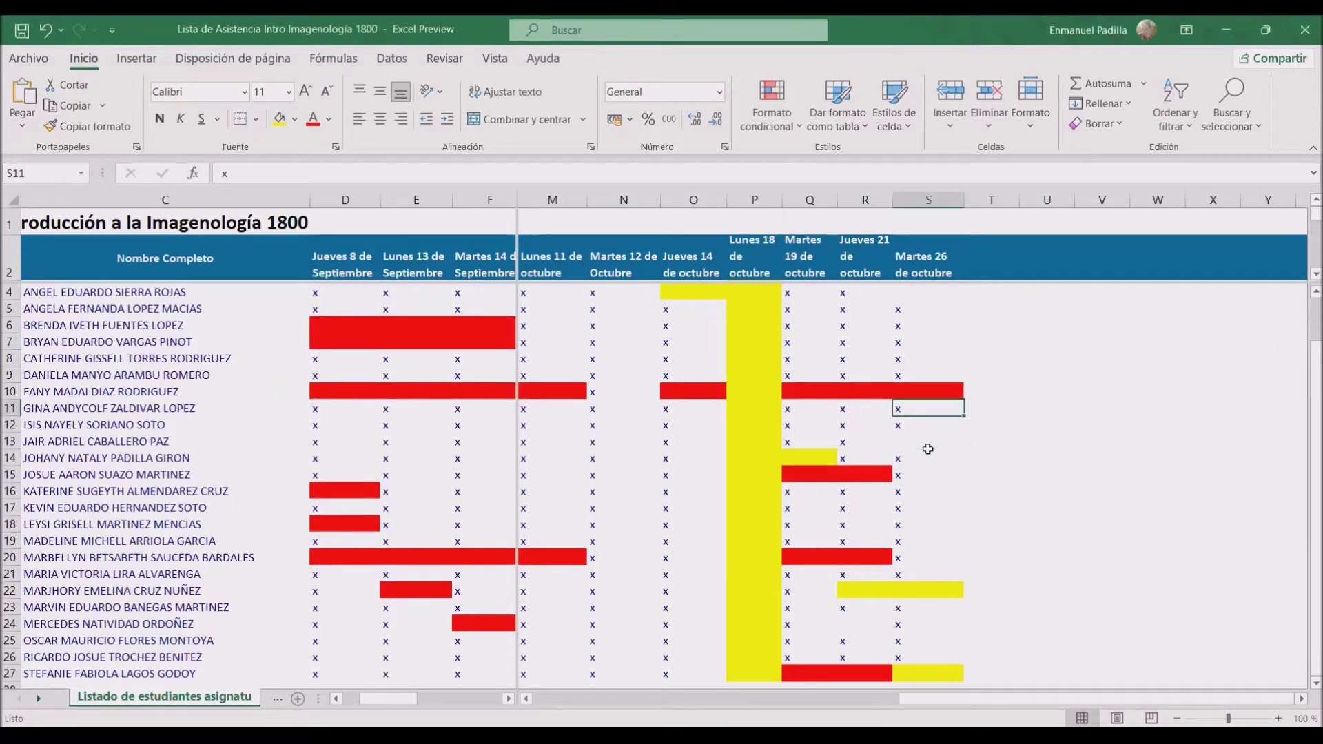
key("Up")
key("Up")
key("Up")
key("Up")
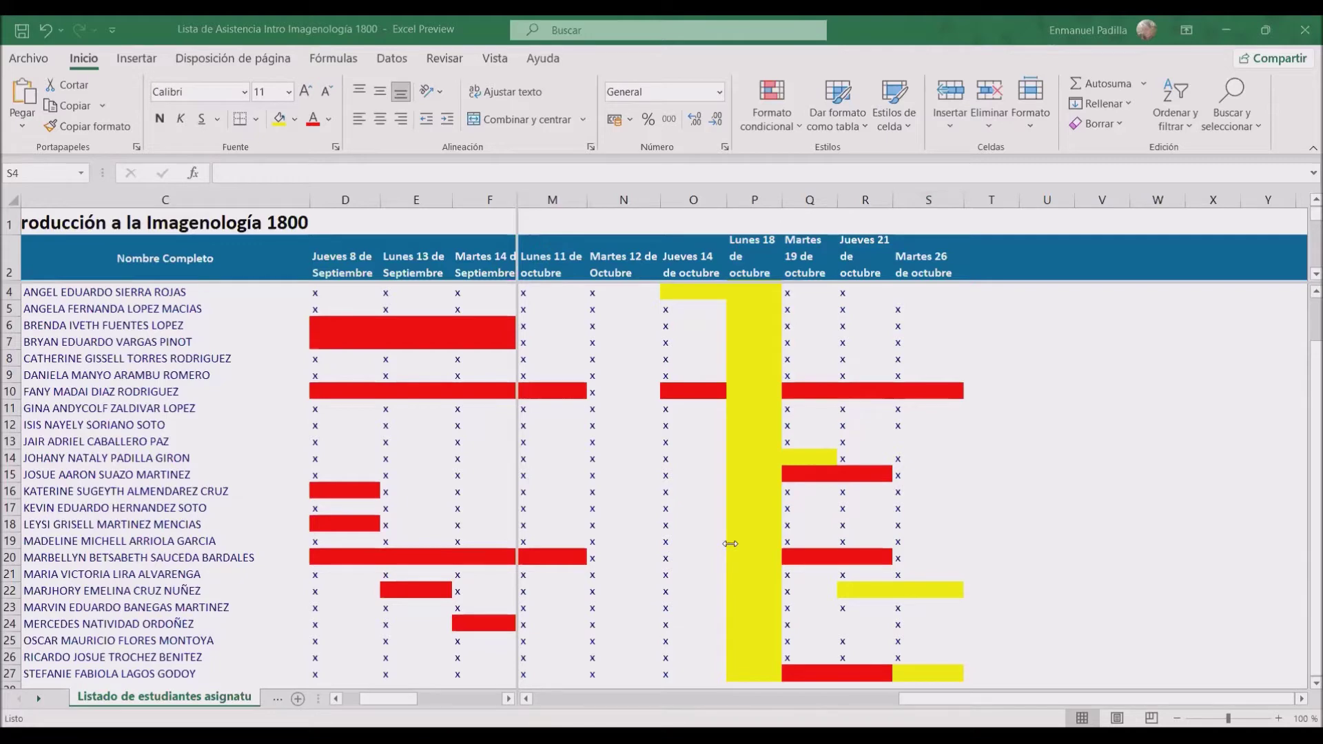
key("Up")
key("Up")
key("Up")
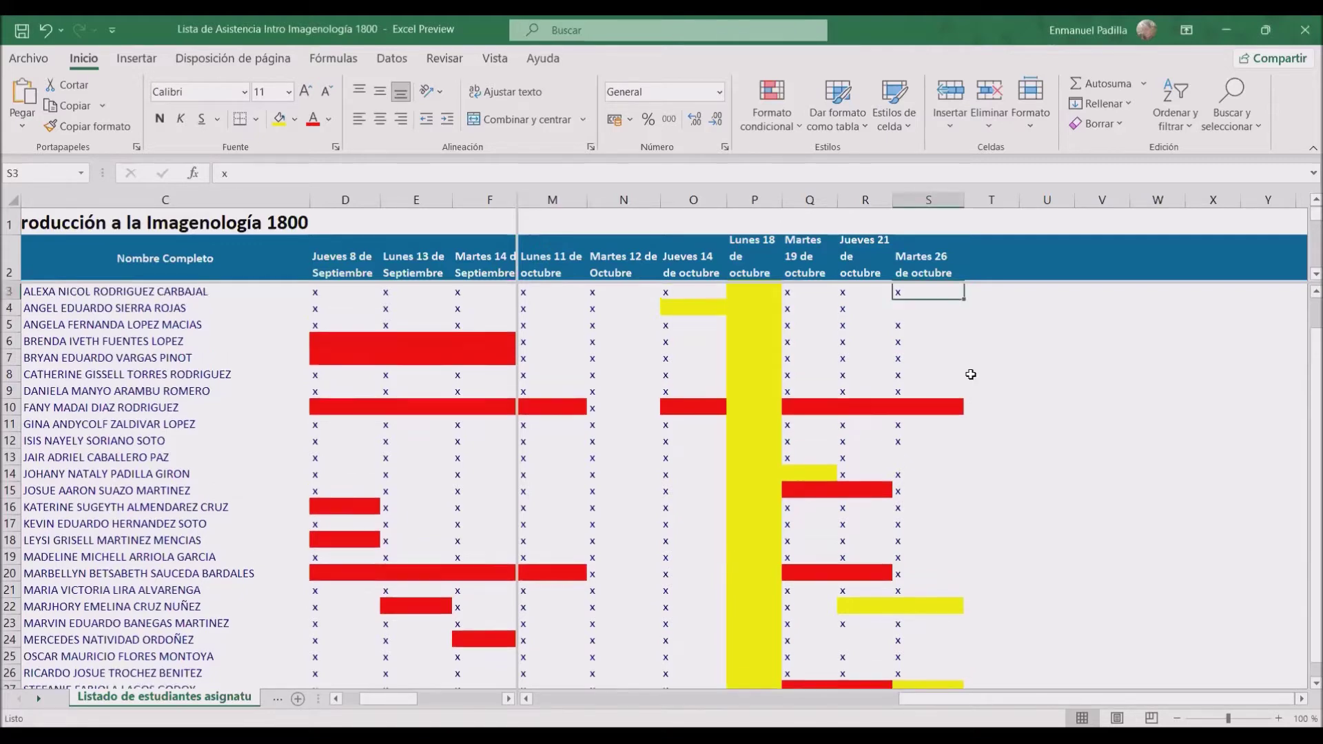